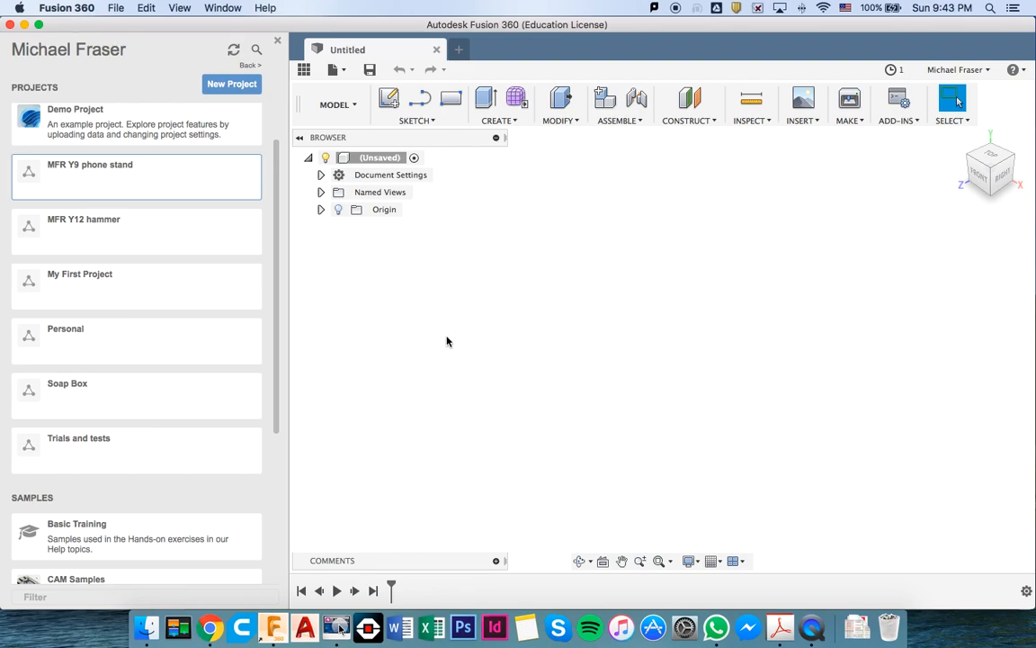
- Create a new project and keep its default name, New Project
scroll(167, 262, "up", 2)
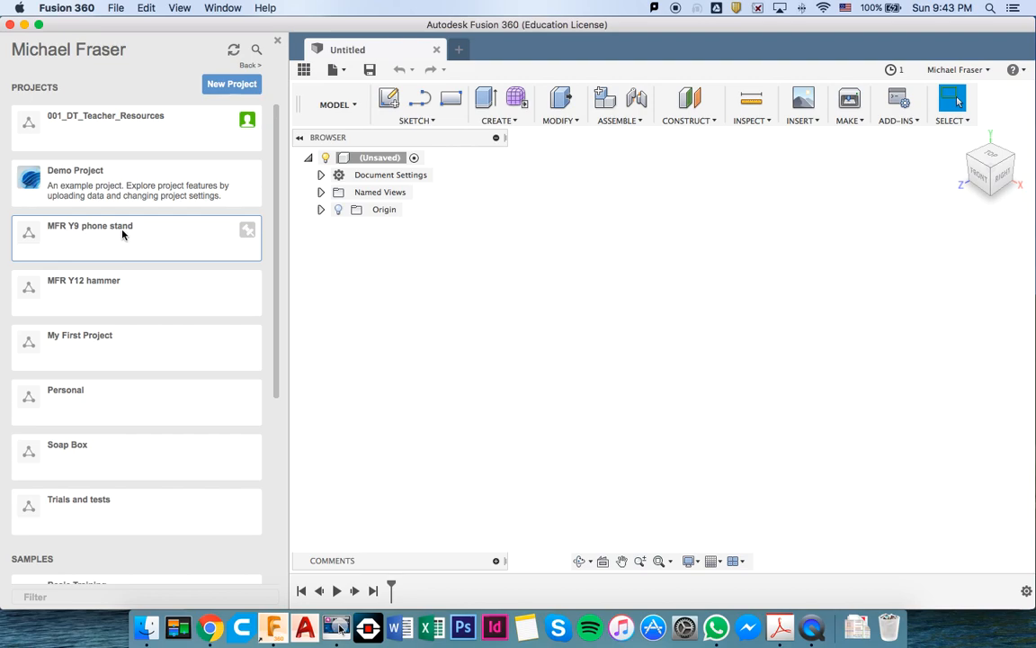
left_click(230, 85)
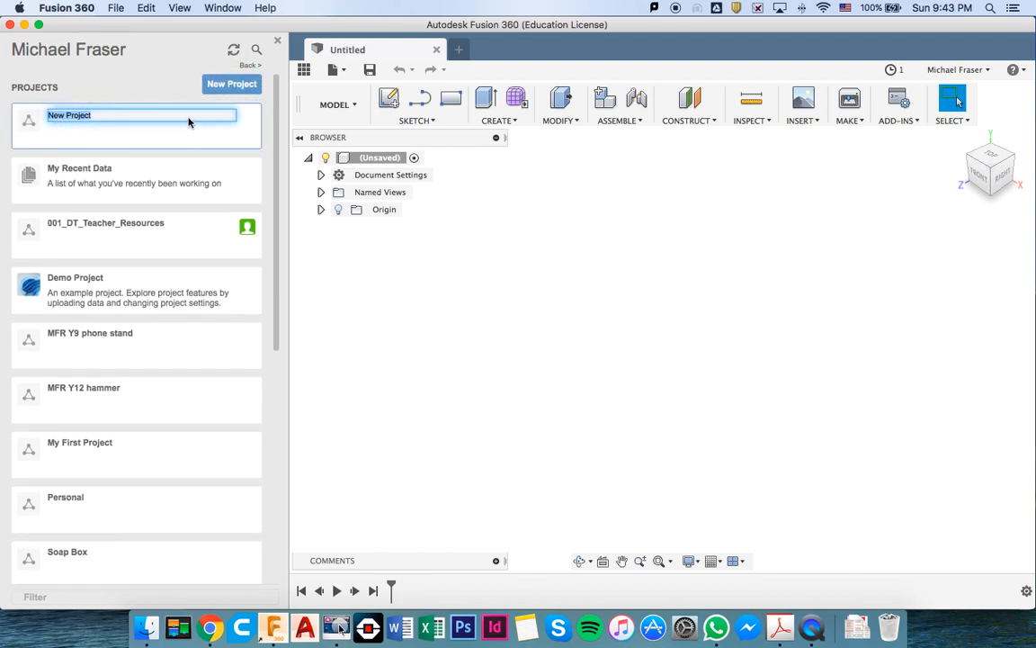
left_click(251, 71)
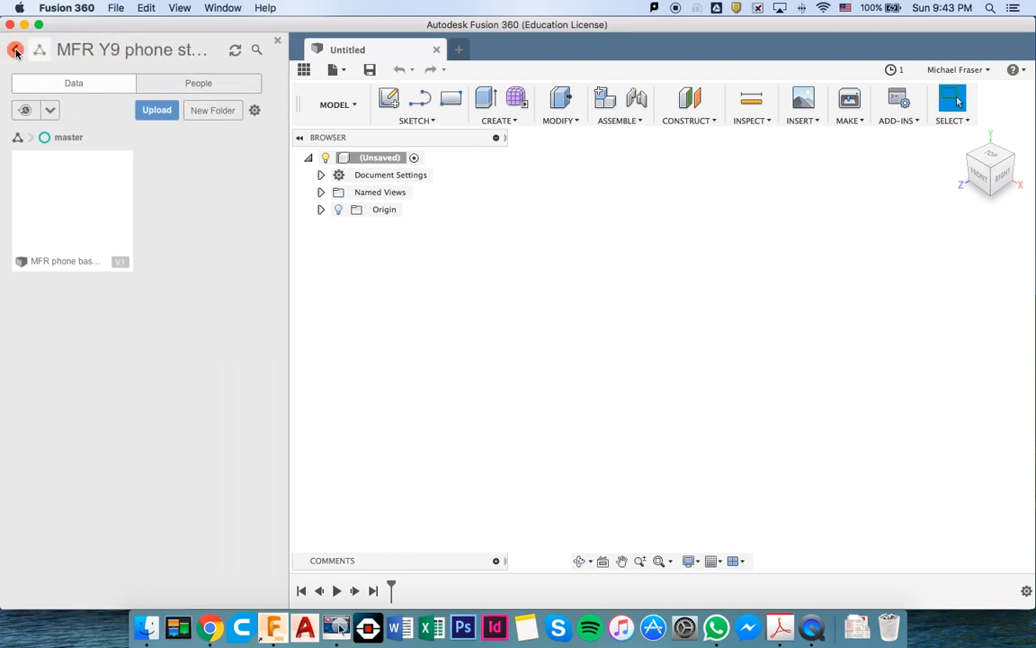
- Return to the projects list and select the MFR Y9 phone stand project
left_click(16, 51)
scroll(132, 270, "down", 5)
scroll(158, 234, "up", 5)
left_click(124, 306)
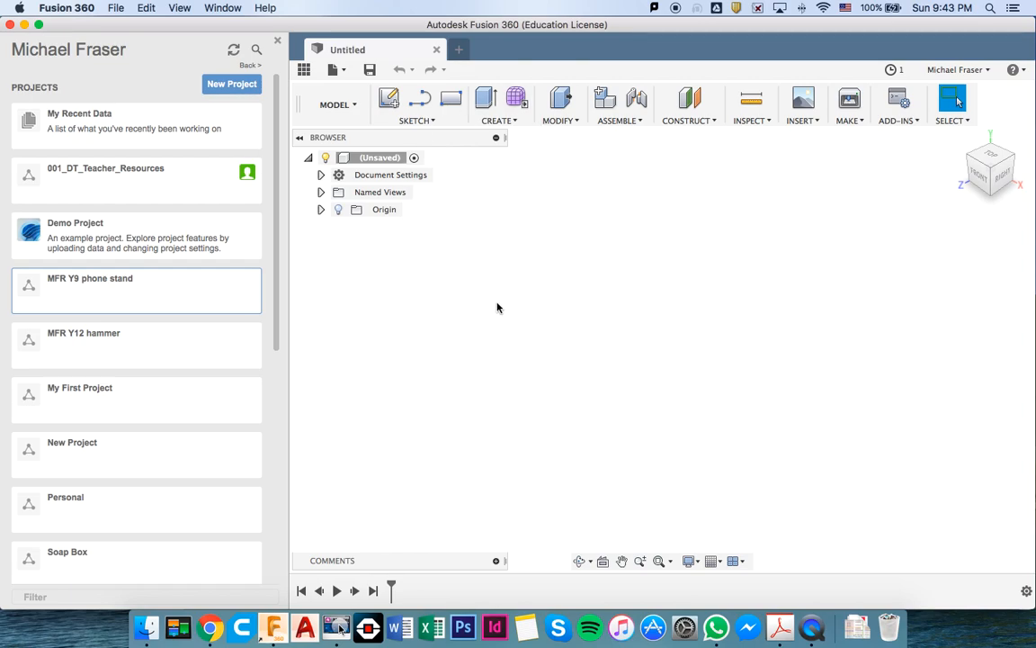
- Start saving the untitled design, with the MFR Y9 phone stand project as its save location
key("super")
key("super+s")
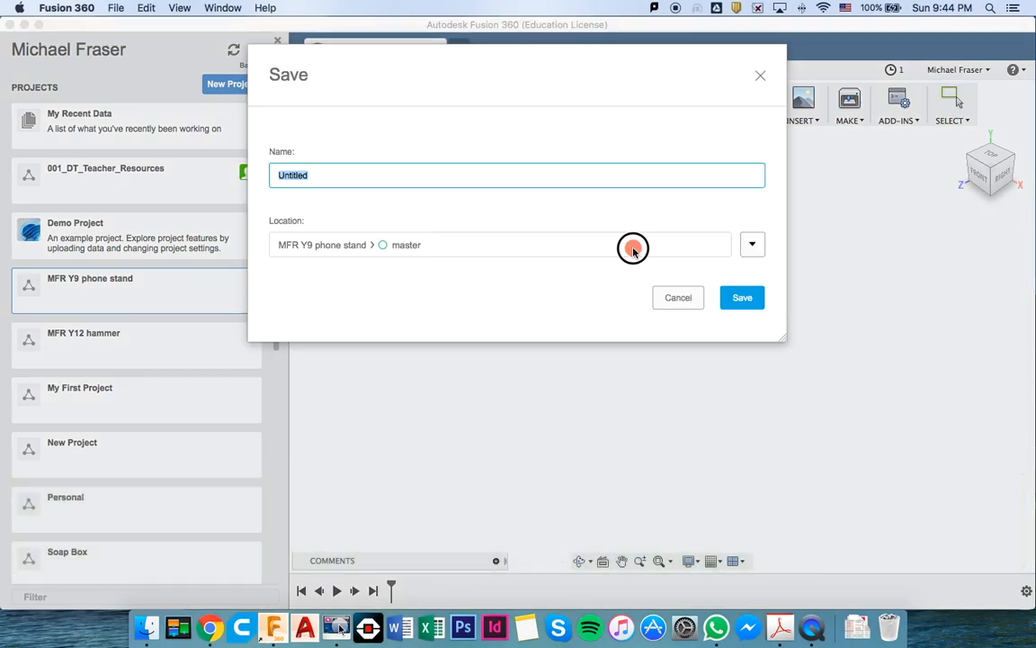
left_click(752, 244)
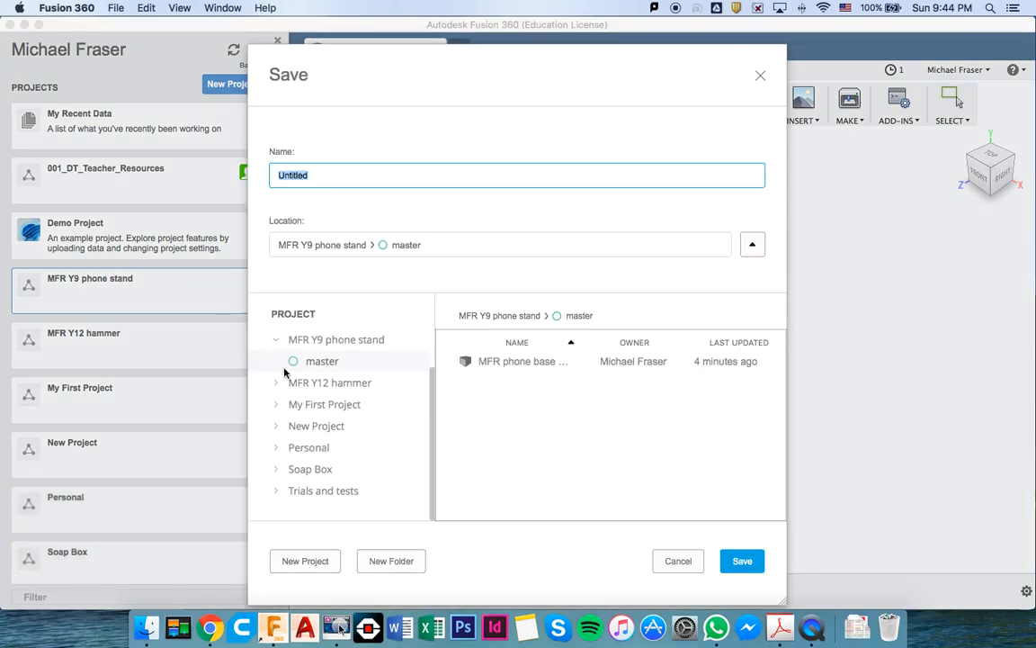
left_click(328, 339)
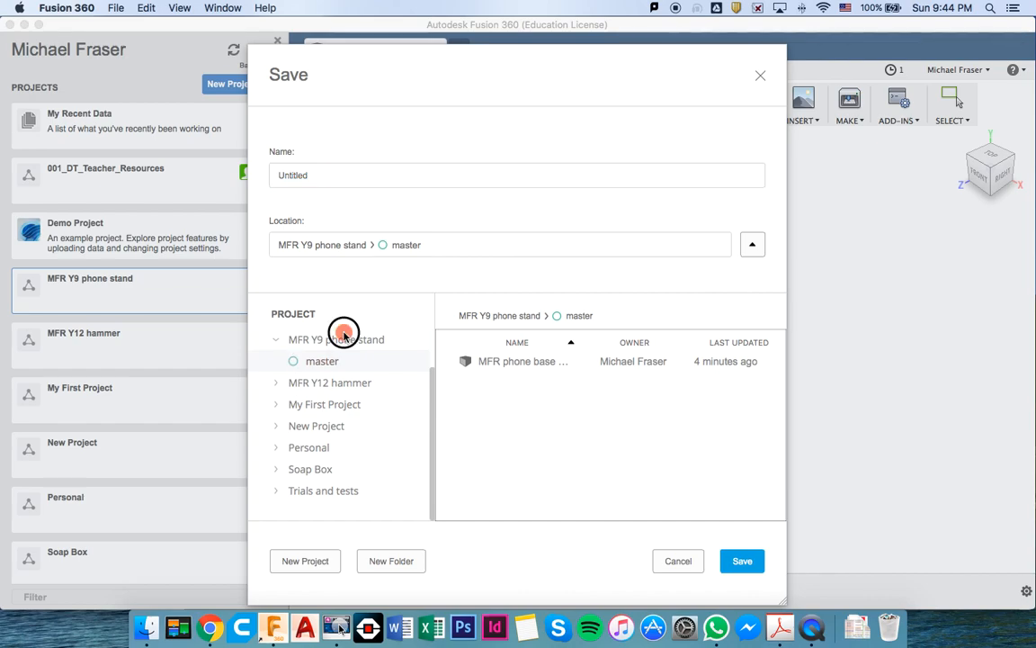
left_click(327, 361)
left_click(330, 361)
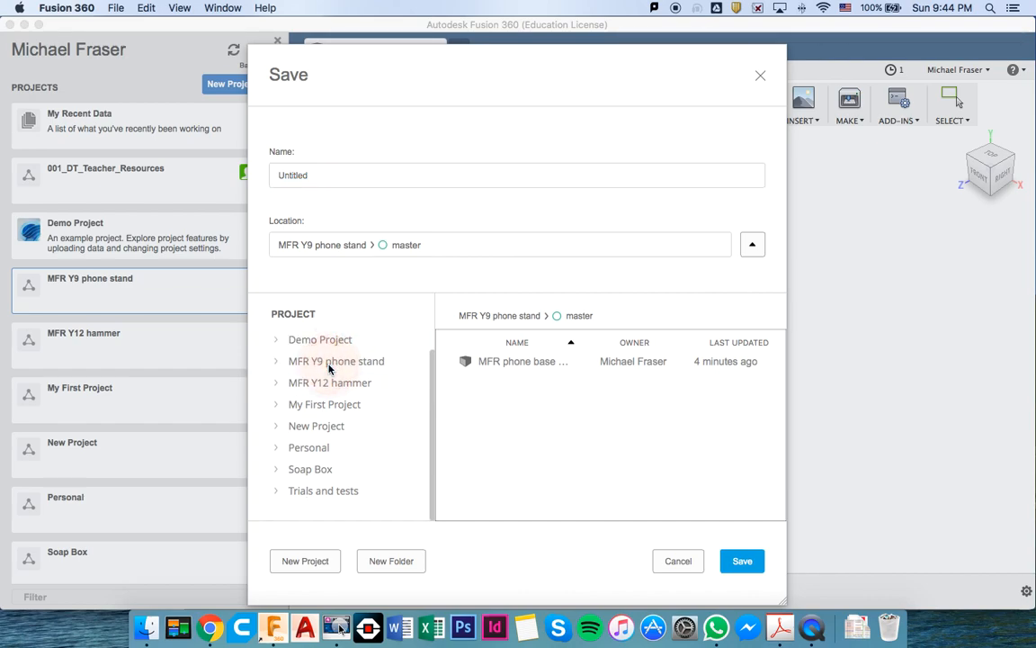
left_click(330, 361)
- Name the design "MFR phone stand base 003" and save it
left_click(299, 172)
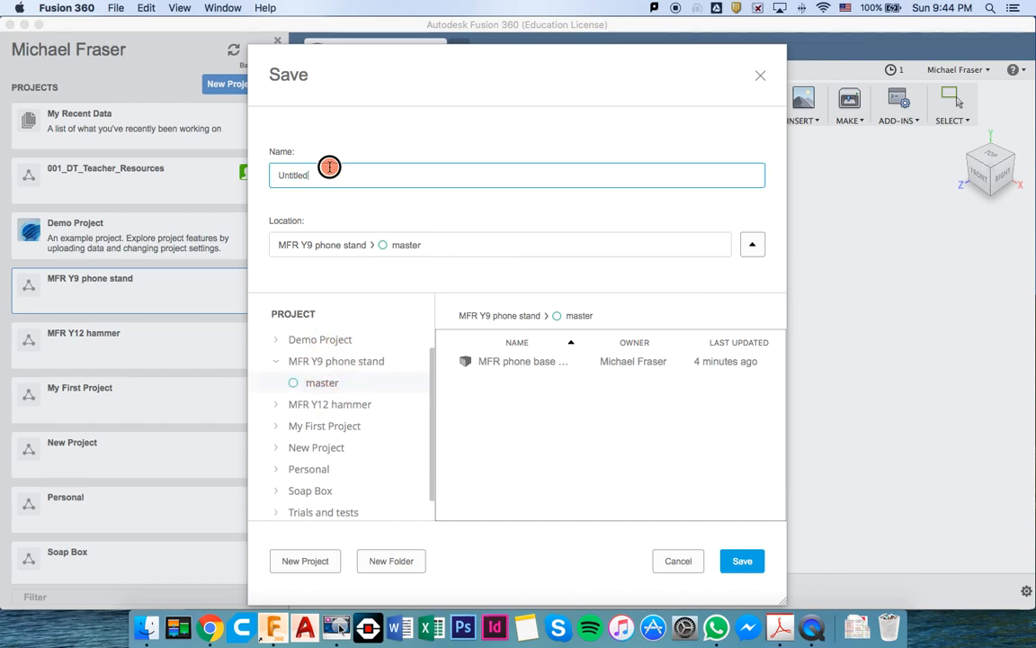
key("BackSpace")
key("BackSpace")
key("BackSpace")
key("BackSpace")
key("BackSpace")
key("BackSpace")
key("BackSpace")
key("BackSpace")
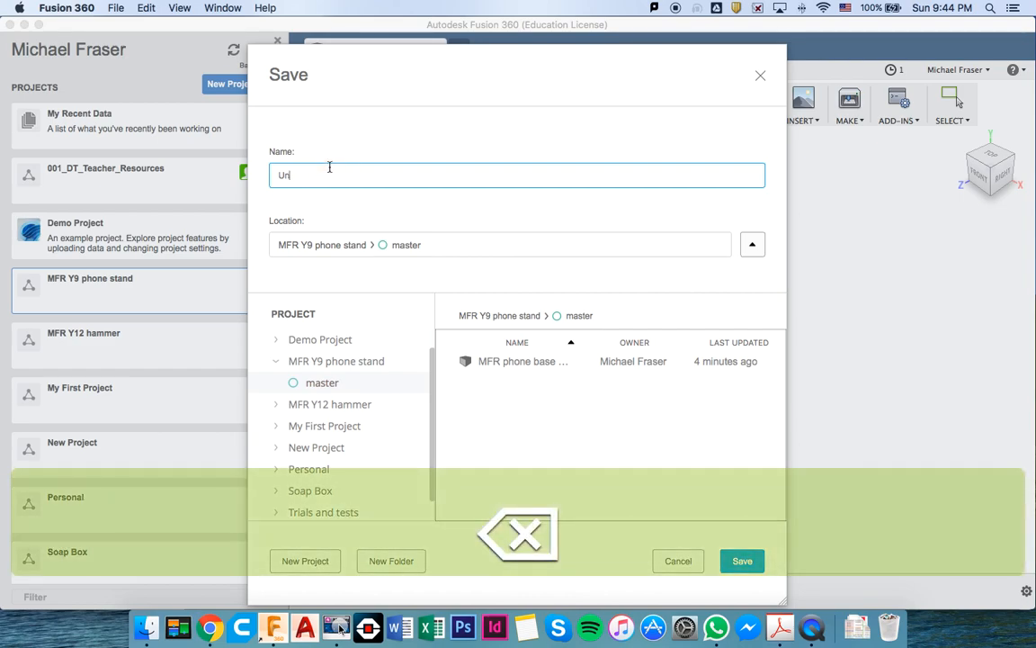
type("MFR")
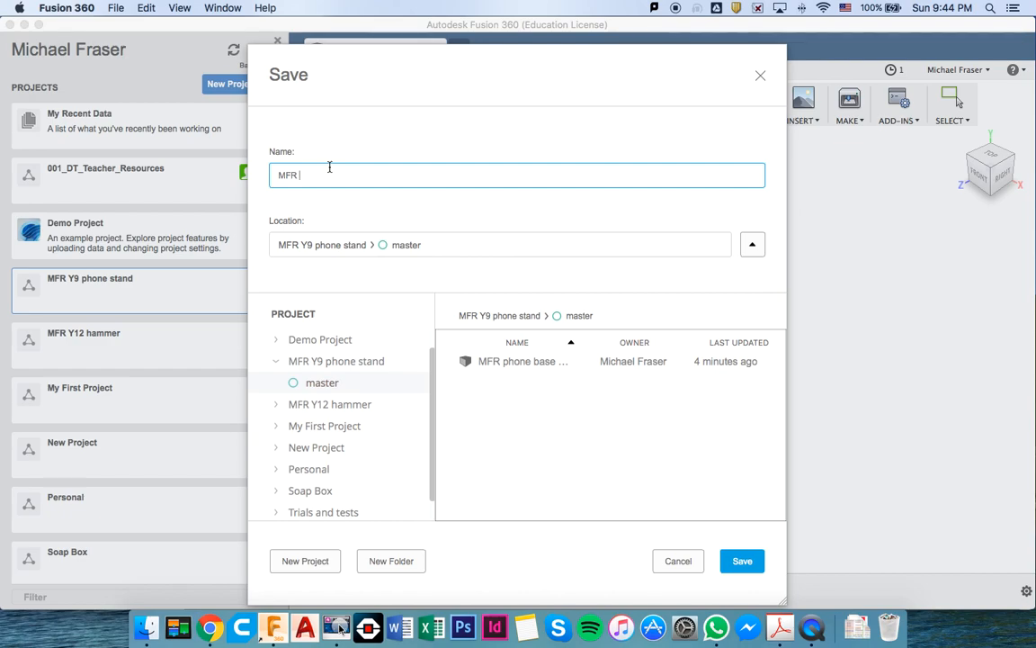
type("p")
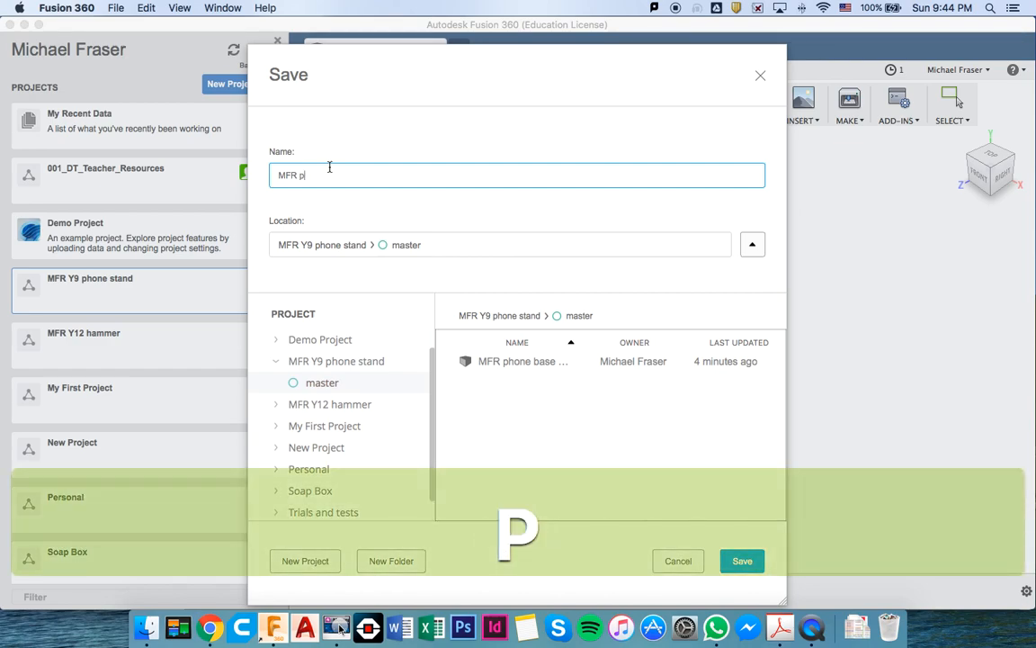
type("hone ")
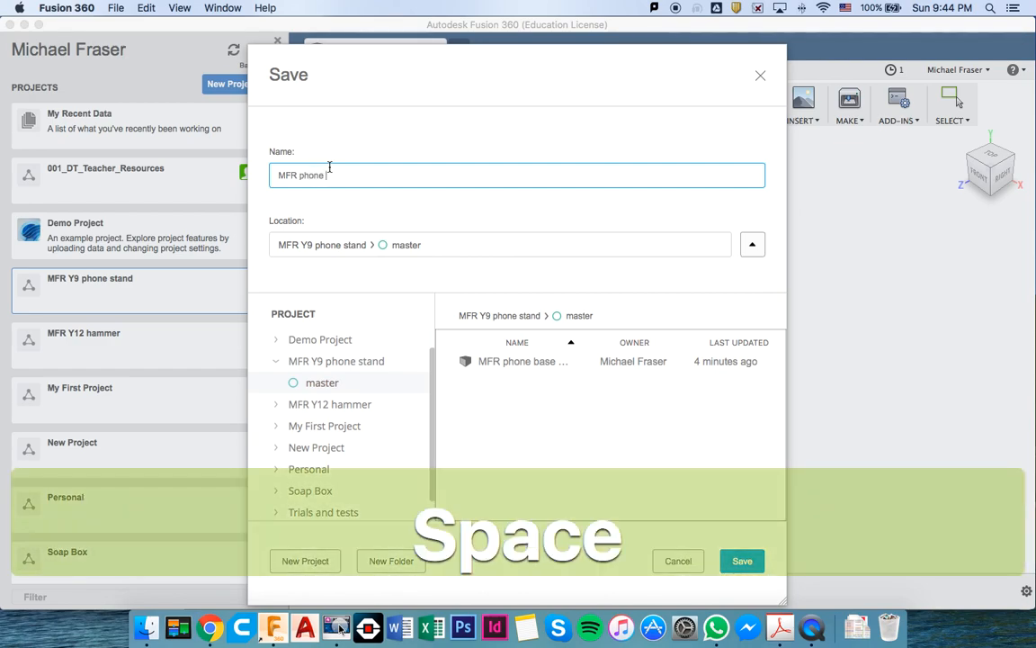
type("stand ba")
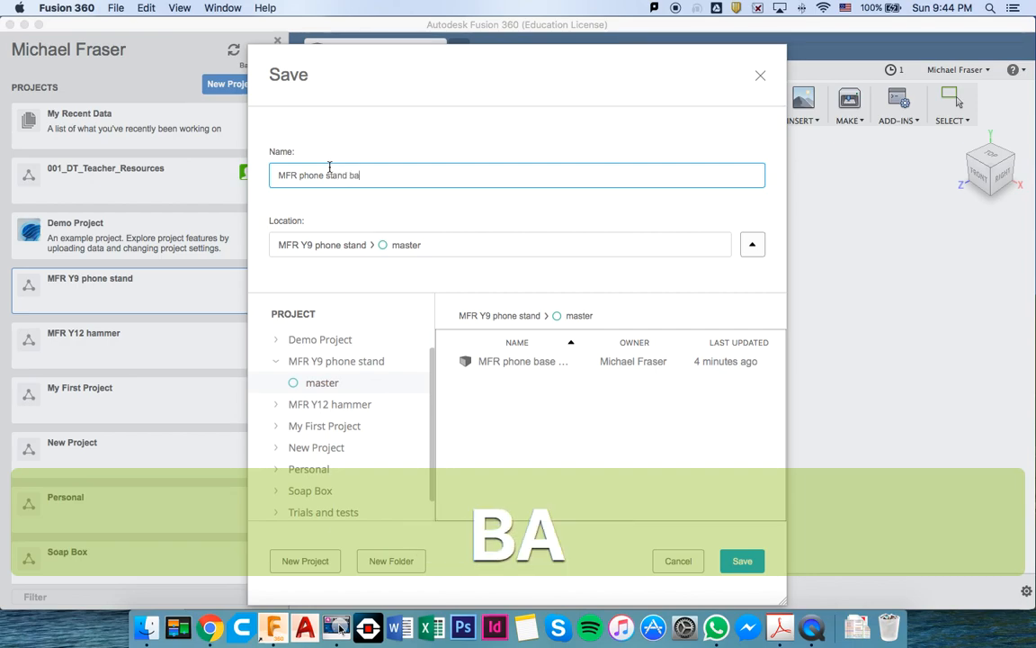
type("se 003")
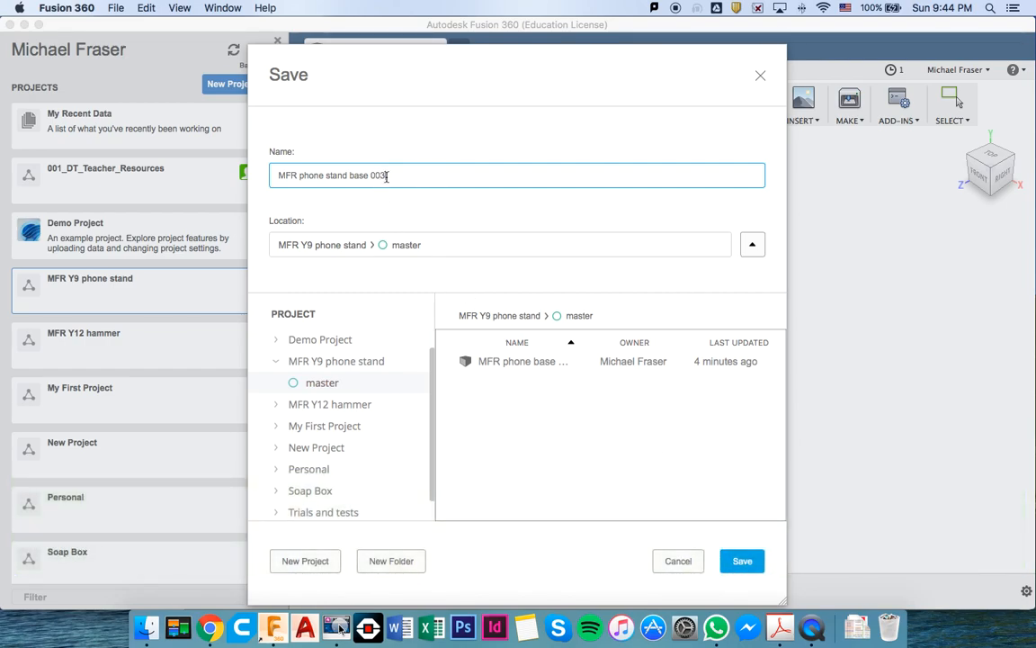
left_click(742, 561)
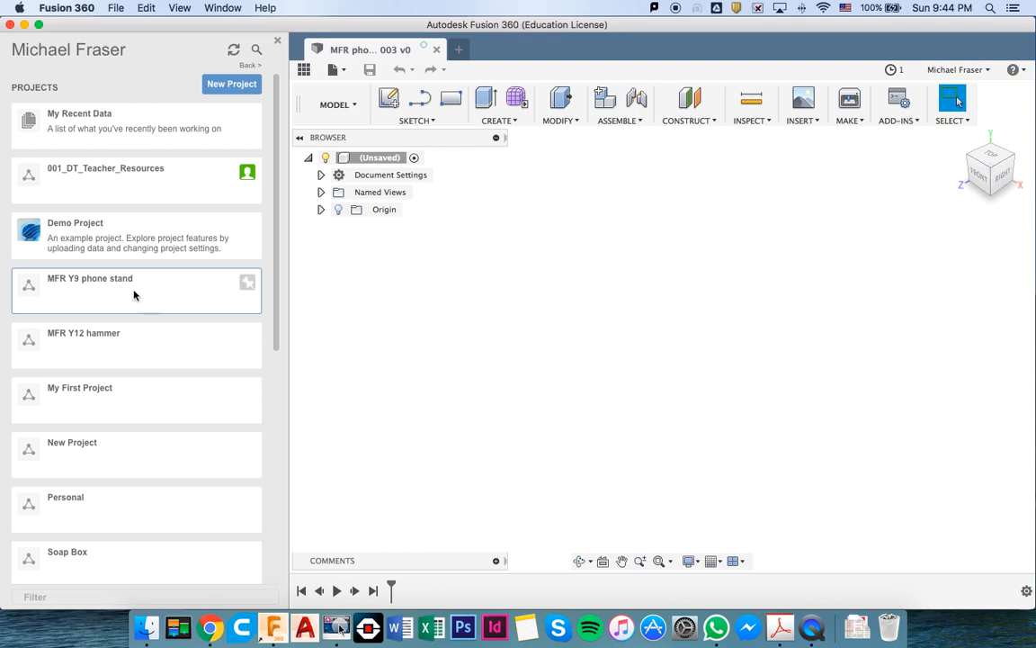
- Check the MFR Y9 phone stand project for the saved design and hide the project list
left_click(81, 280)
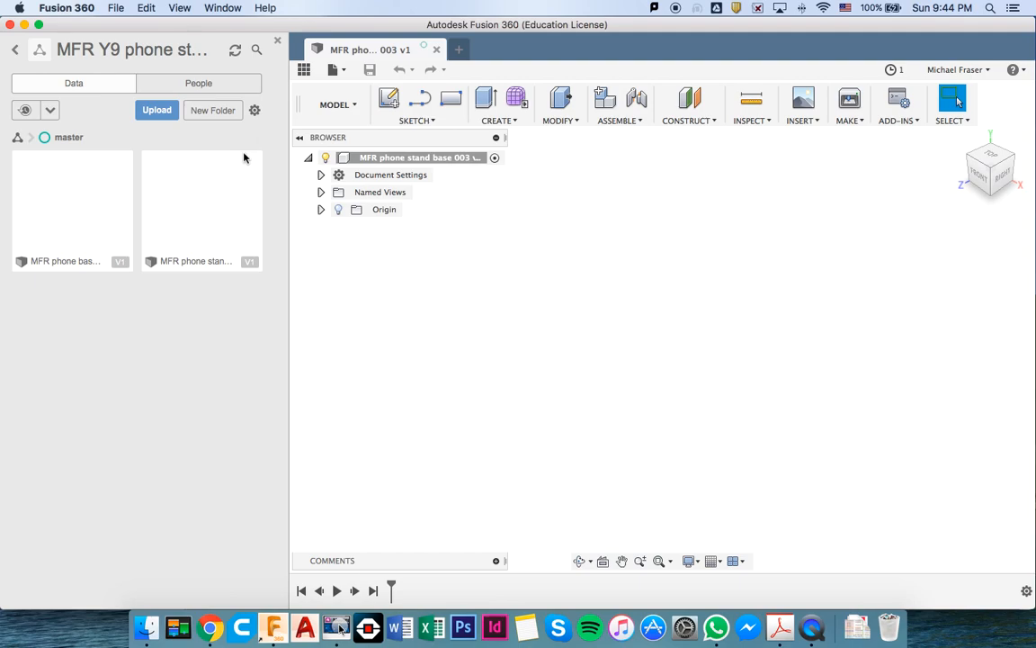
left_click(303, 72)
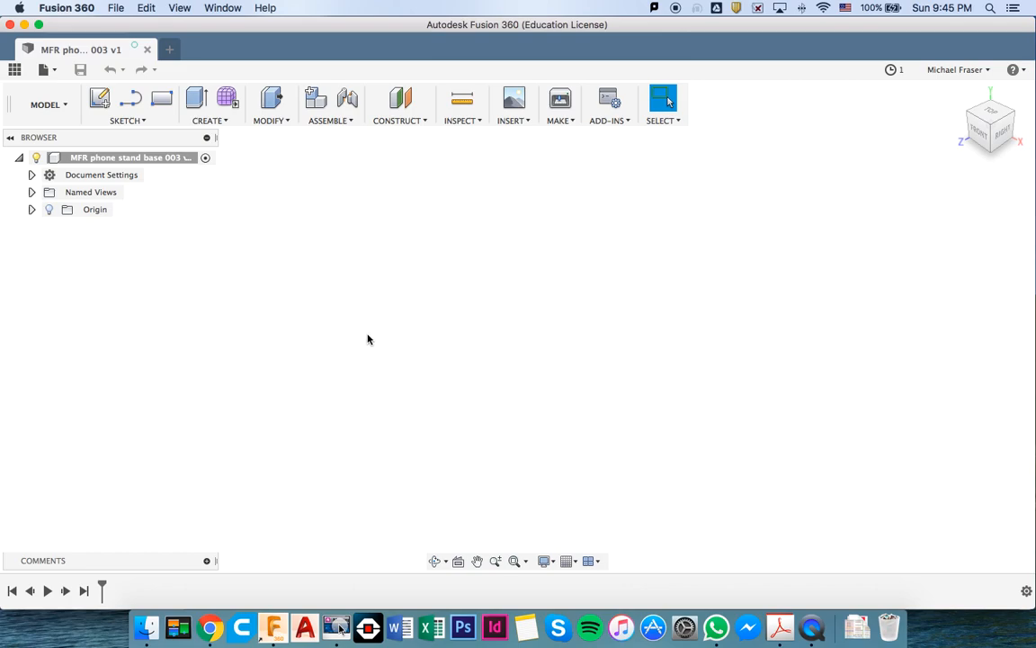
left_click(147, 120)
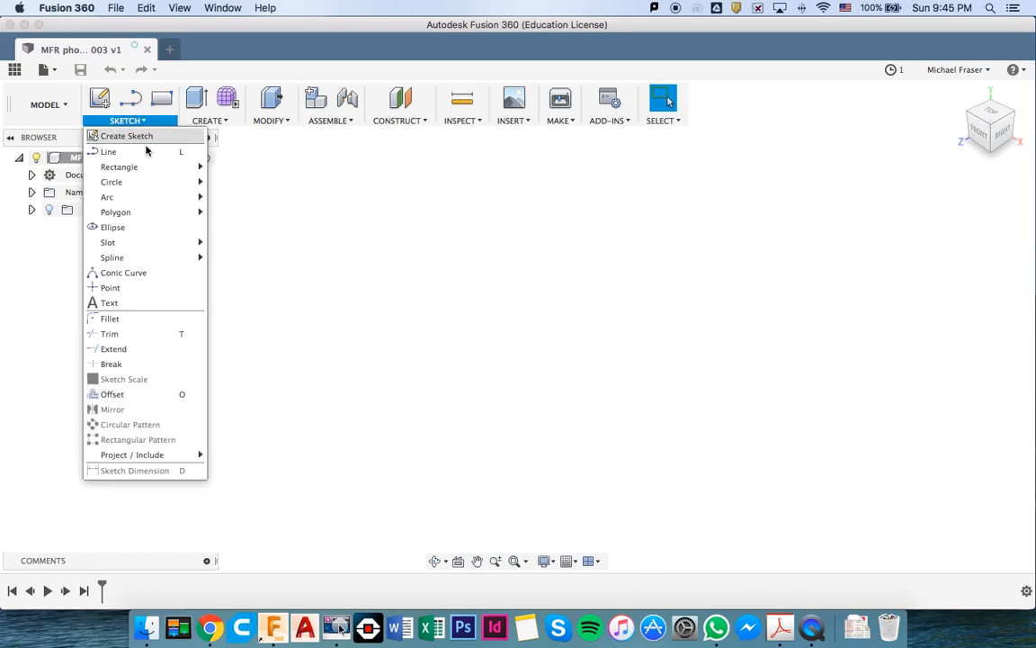
mouse_move(142, 168)
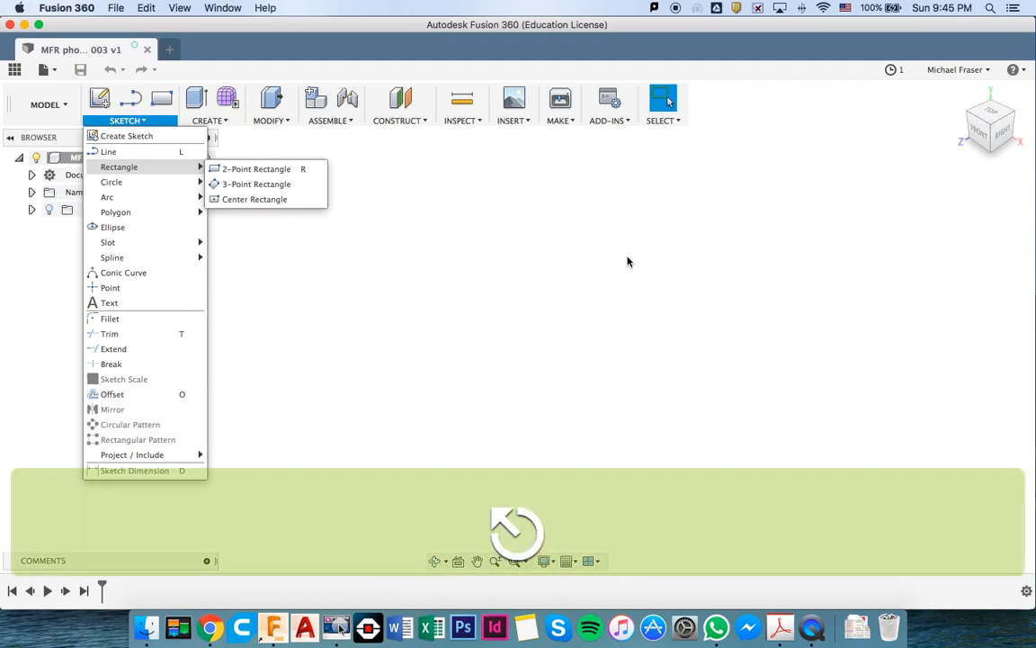
left_click(556, 297)
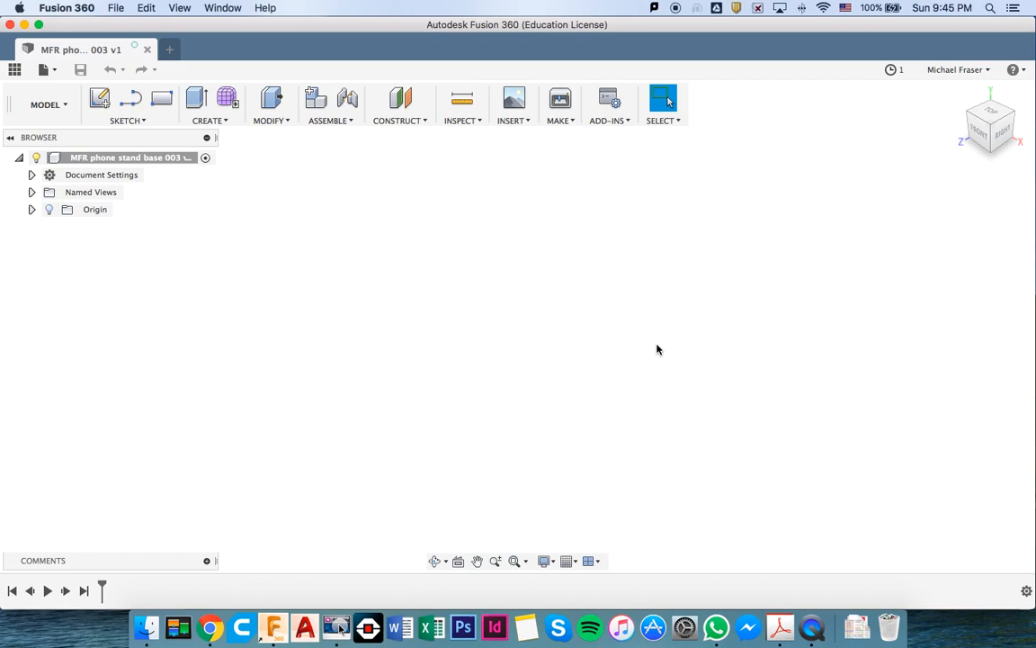
- Sketch a two-point rectangle on the XY (front) plane from the origin, 12 mm high and 140 mm long
key("r")
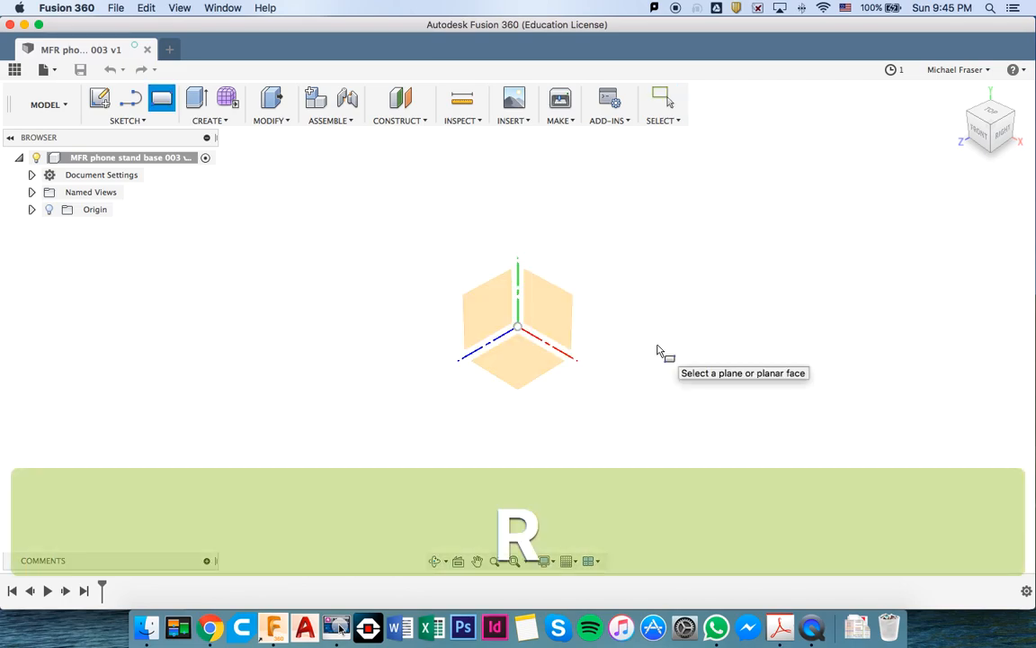
left_click(551, 322)
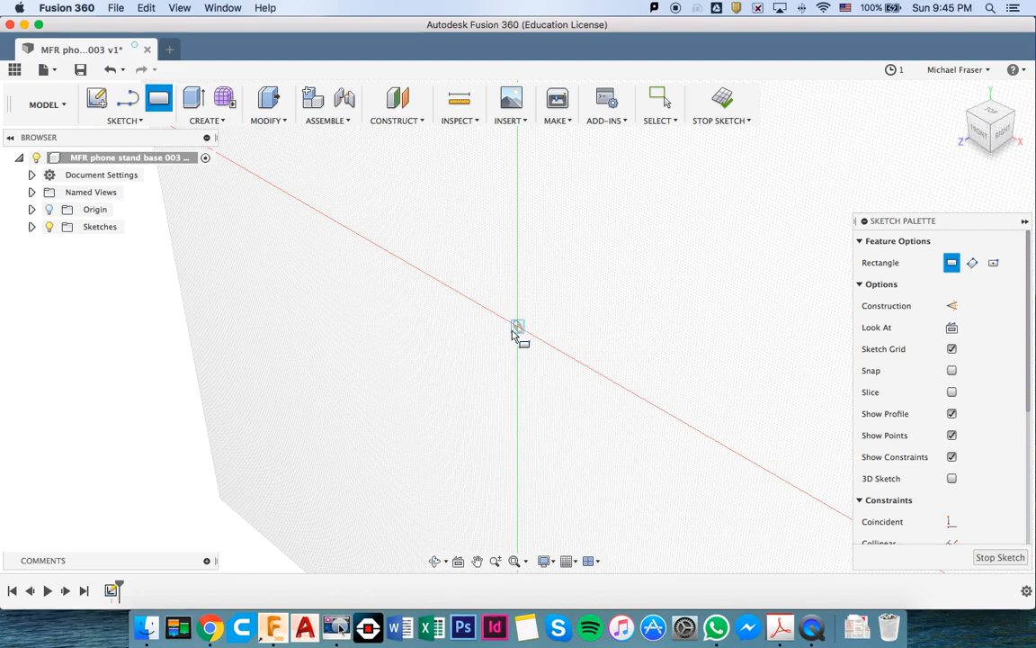
left_click(518, 325)
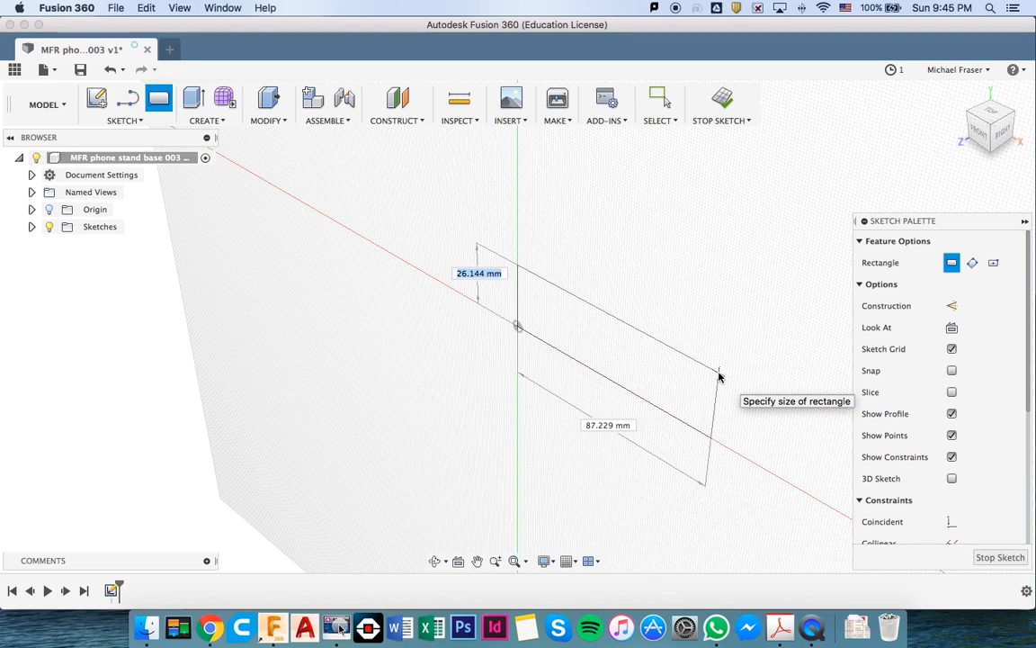
type("12")
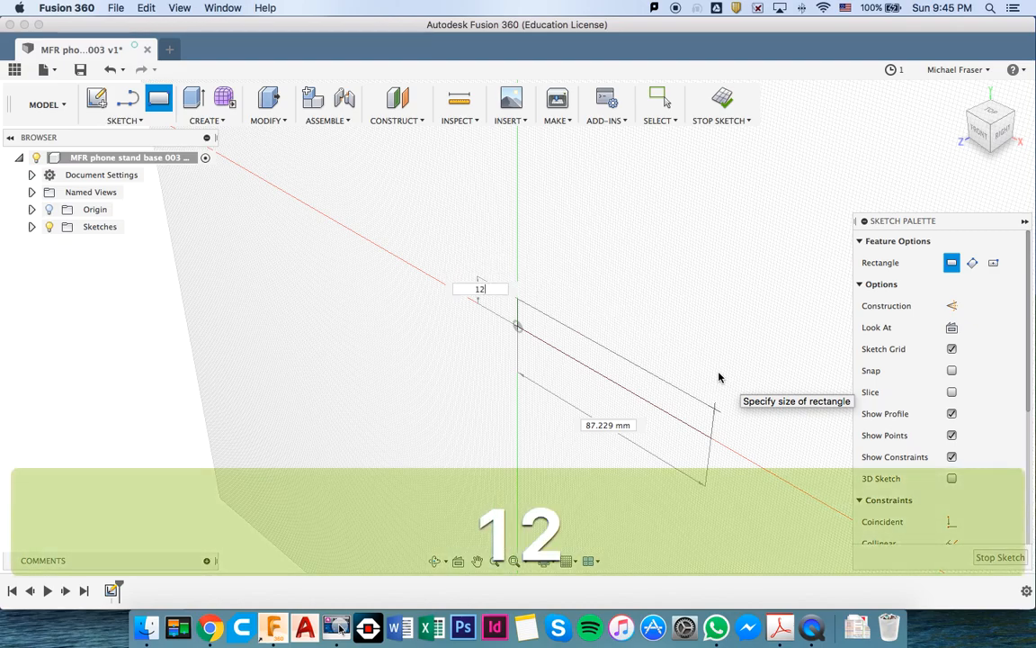
key("Tab")
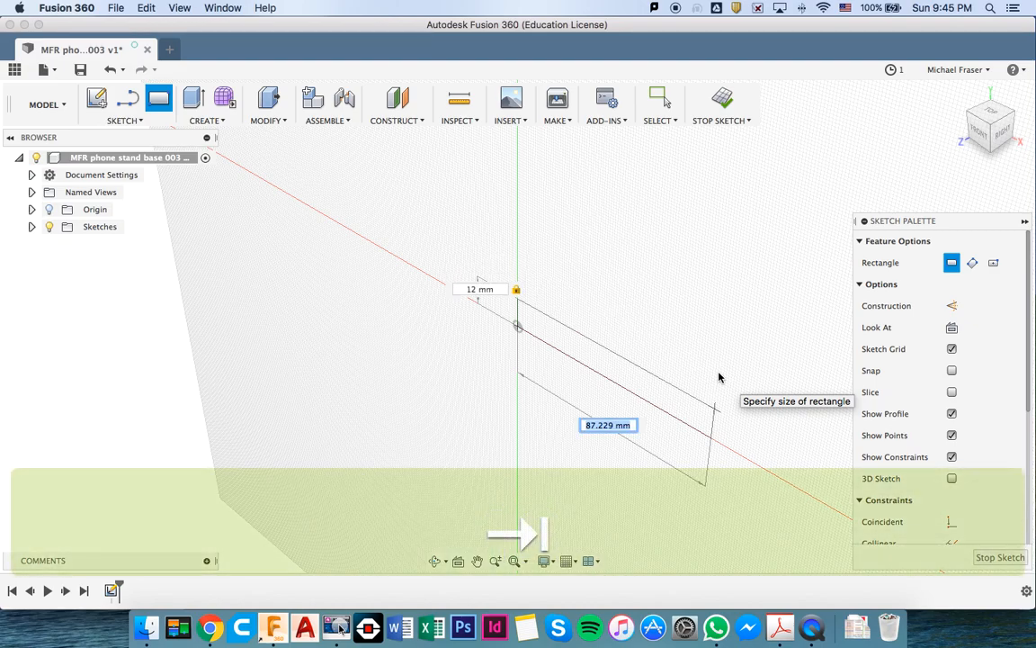
type("140")
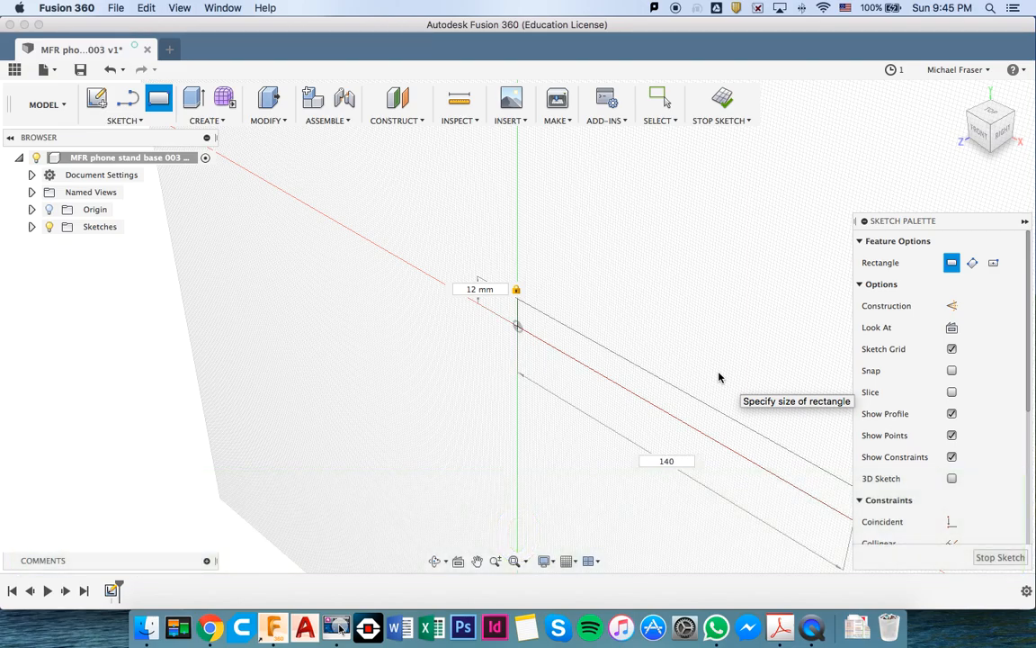
key("Return")
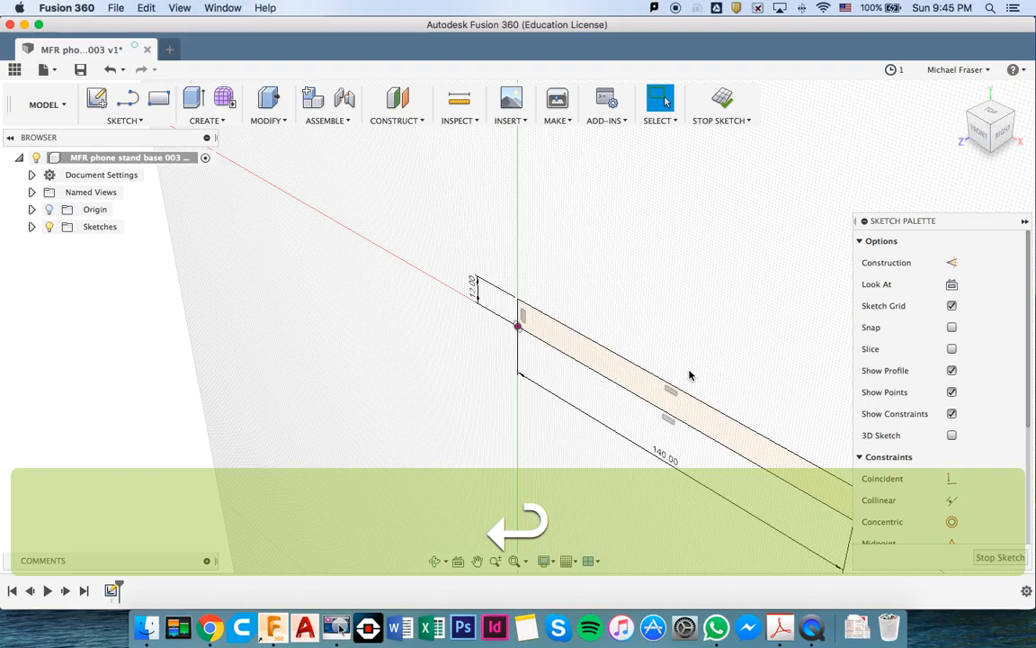
- Draw a 30 mm construction line inward along the rectangle's top edge, starting at its top-right corner
scroll(694, 376, "right", 4)
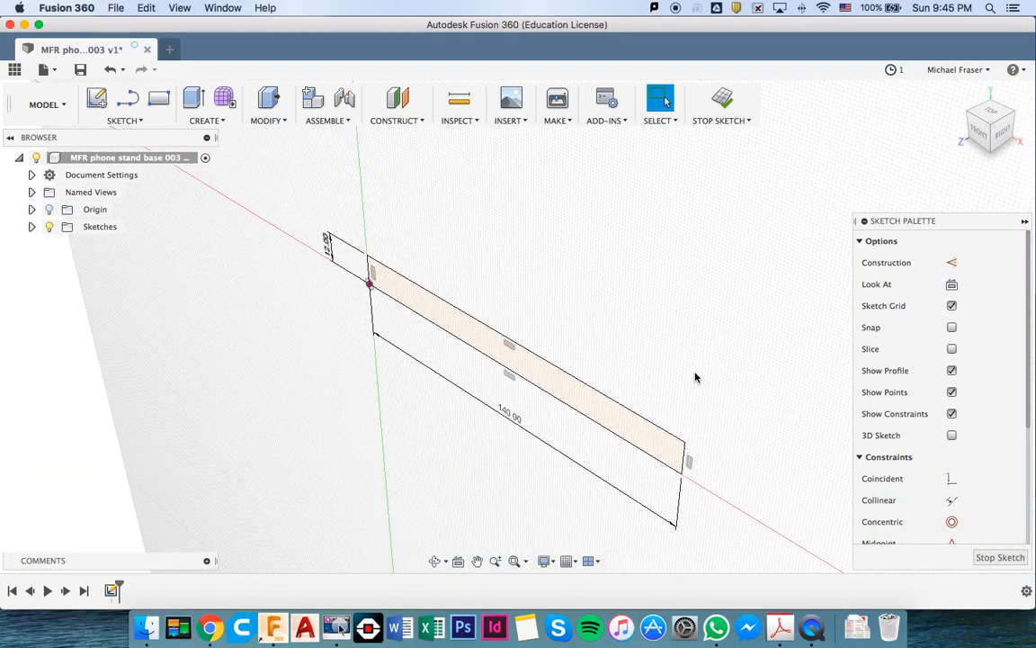
left_click(978, 135)
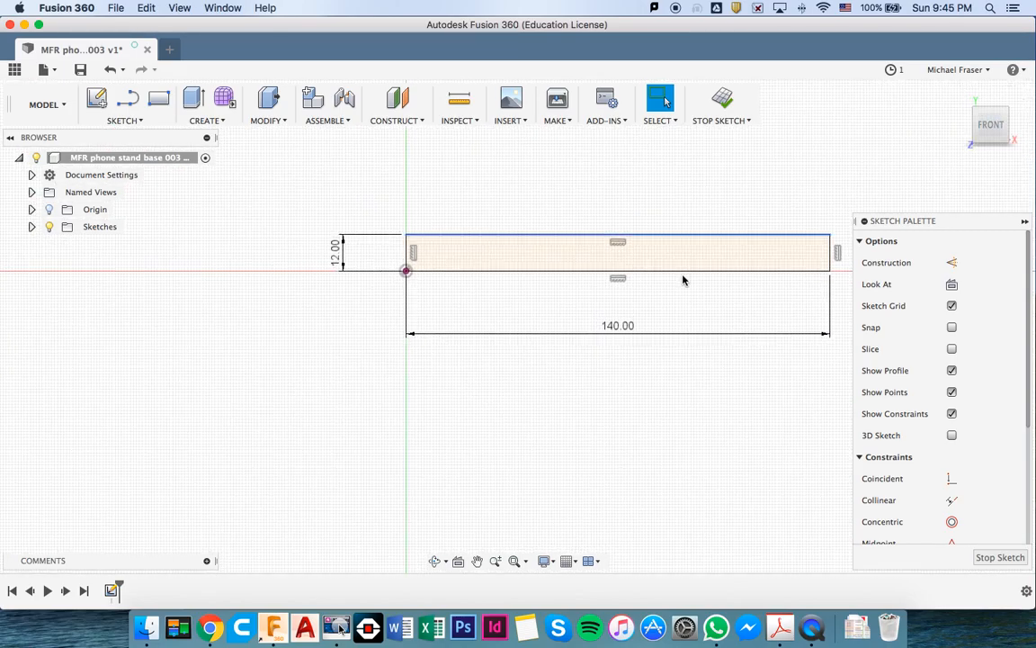
scroll(682, 279, "right", 3)
scroll(683, 280, "up", 3)
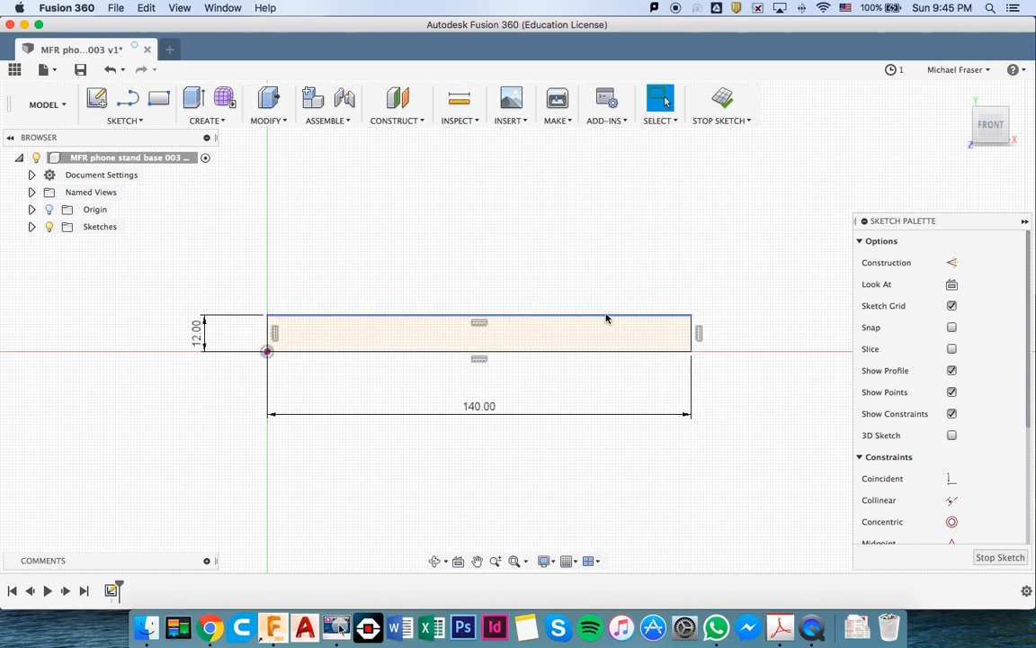
scroll(598, 350, "up", 5)
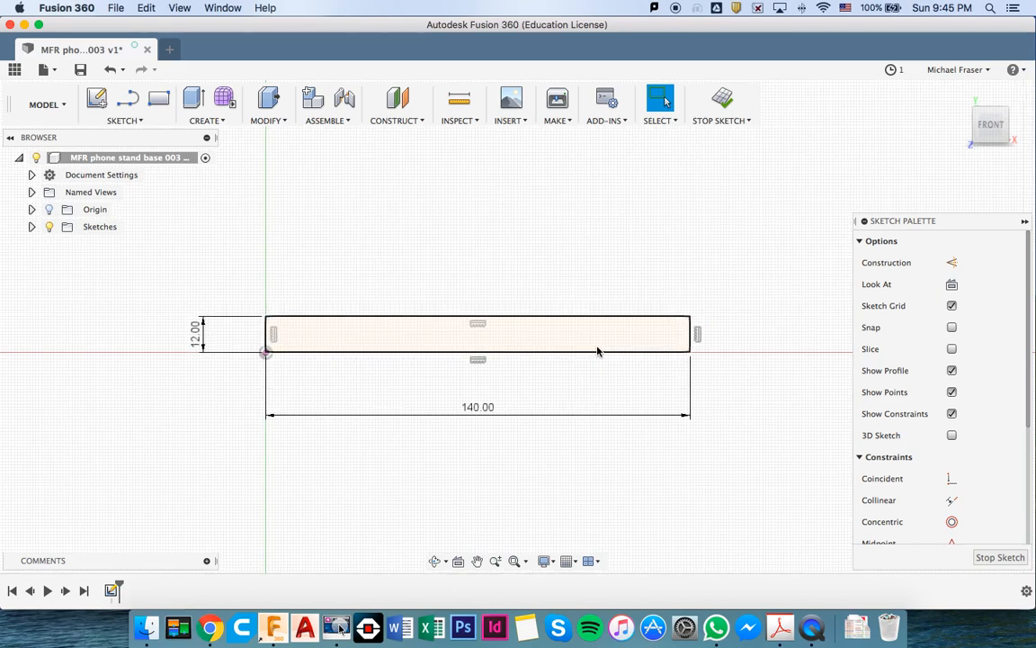
scroll(597, 350, "down", 1)
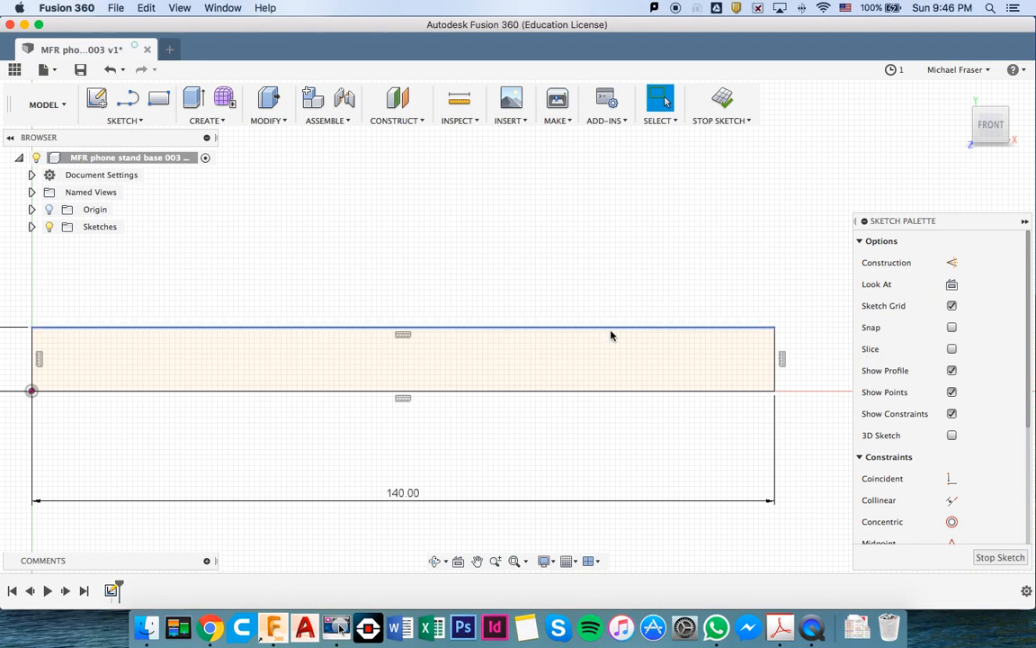
key("l")
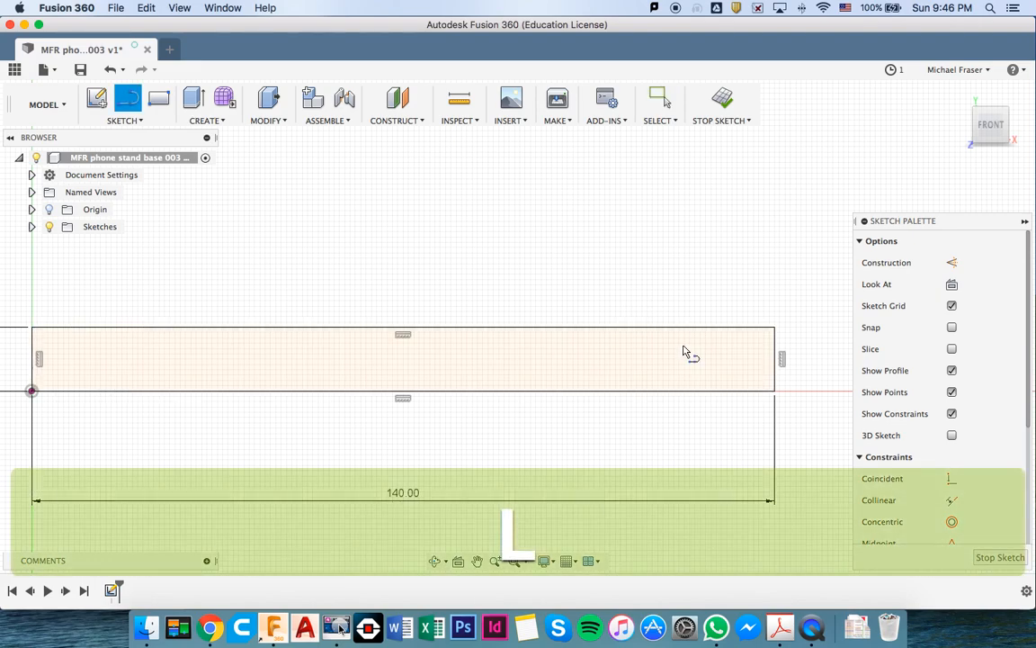
left_click(952, 263)
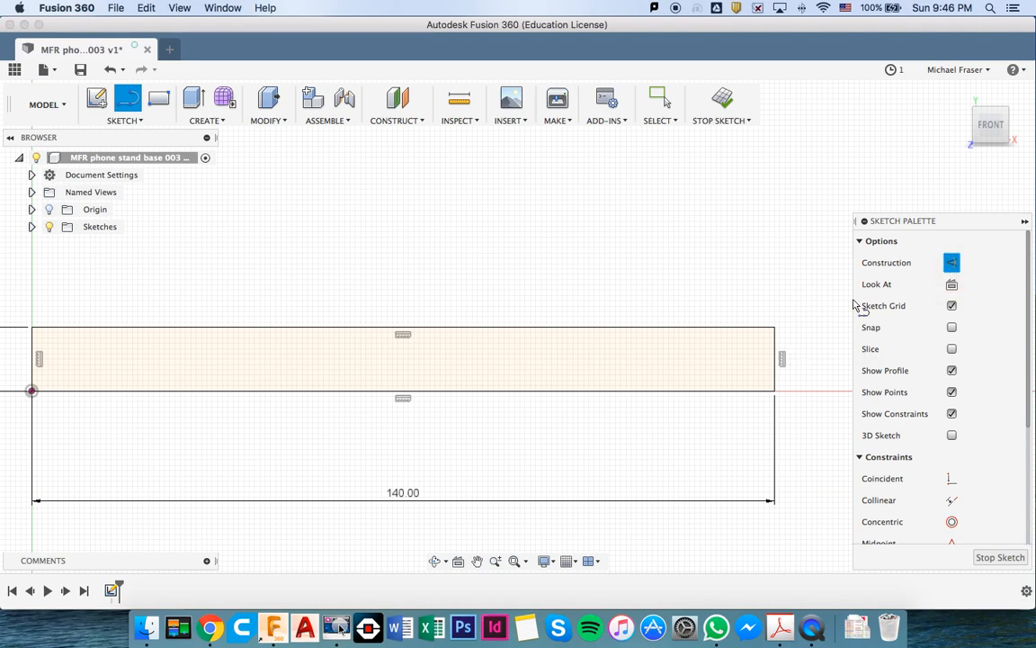
left_click(774, 329)
left_click_drag(725, 331, 664, 331)
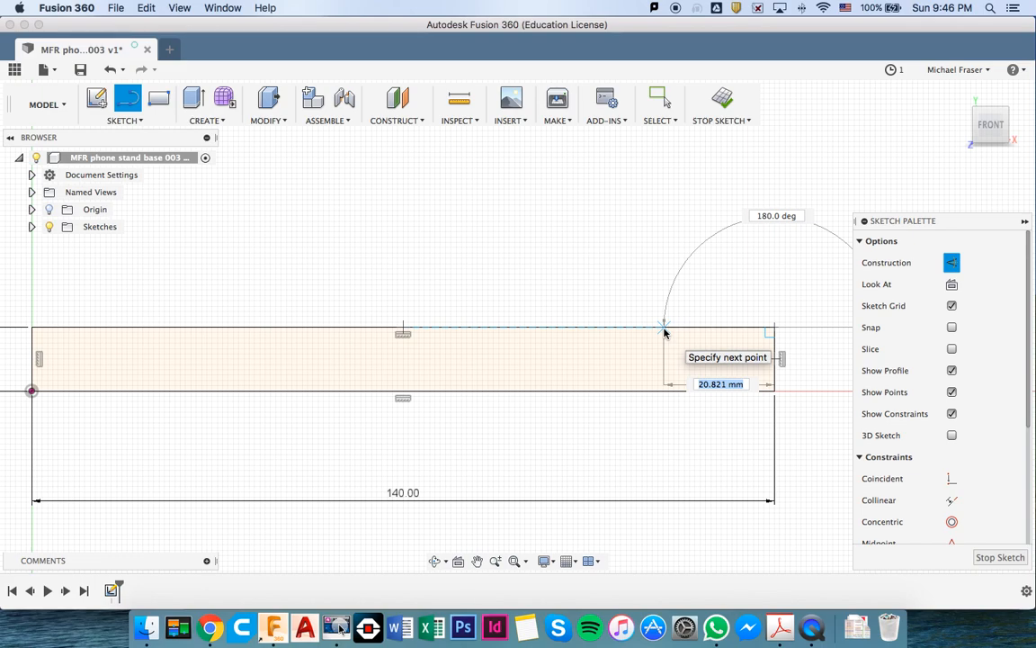
type("30")
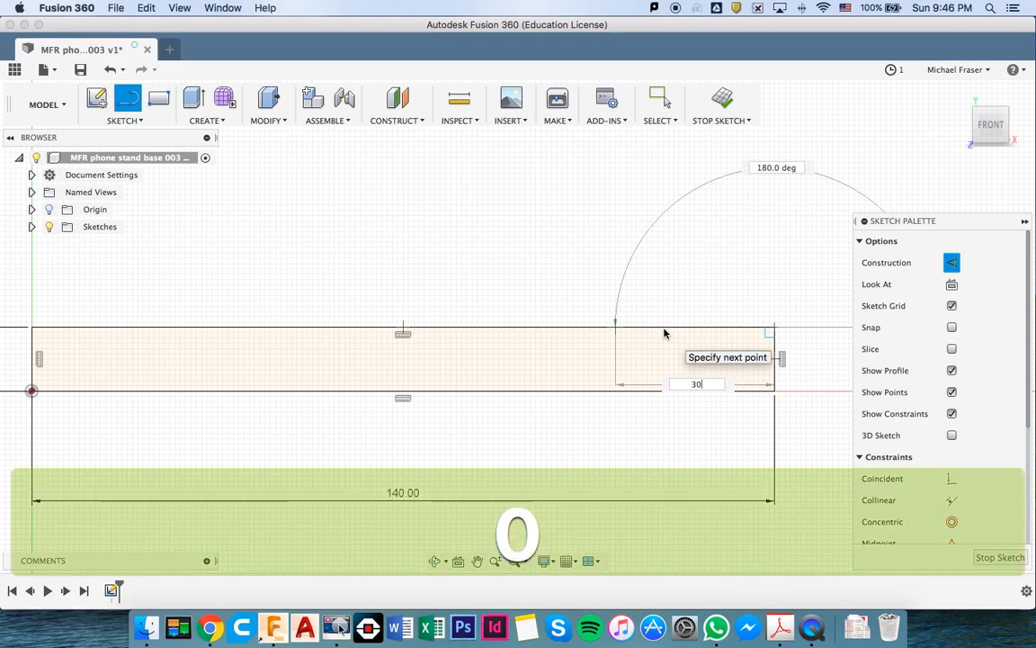
key("Return")
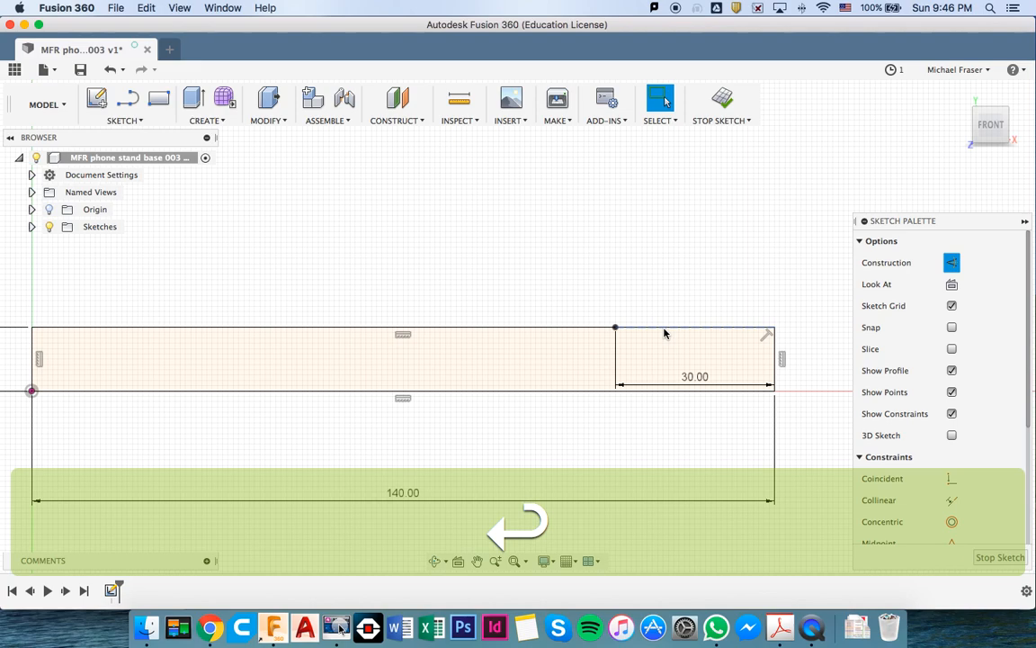
- Draw an 8 mm line from the construction line's inner end, 70° down into the rectangle, and make it a regular line
scroll(669, 333, "up", 3)
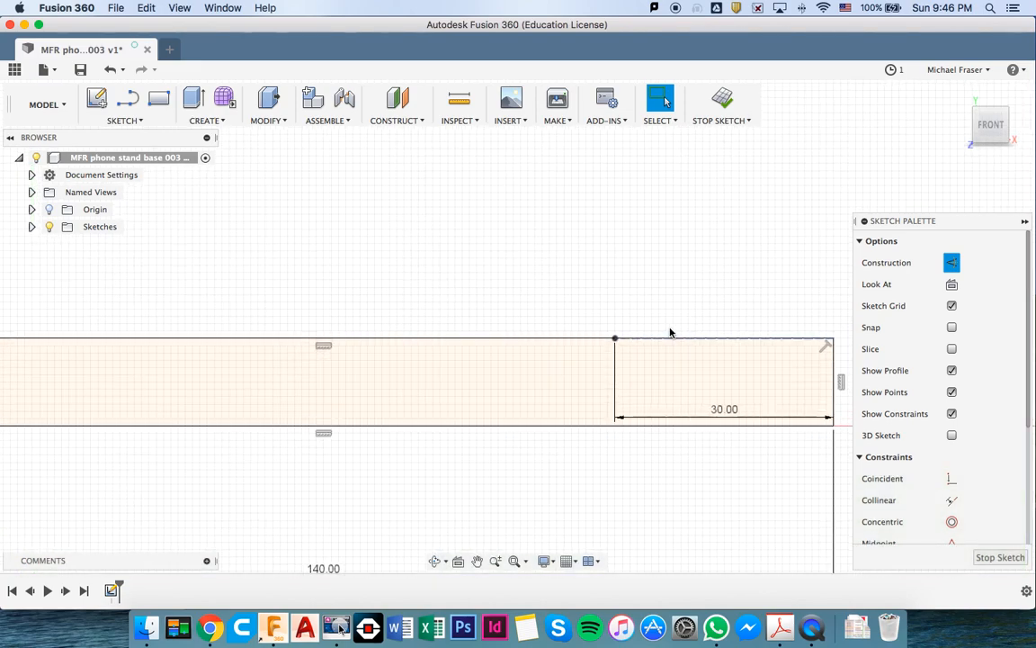
scroll(650, 343, "down", 2)
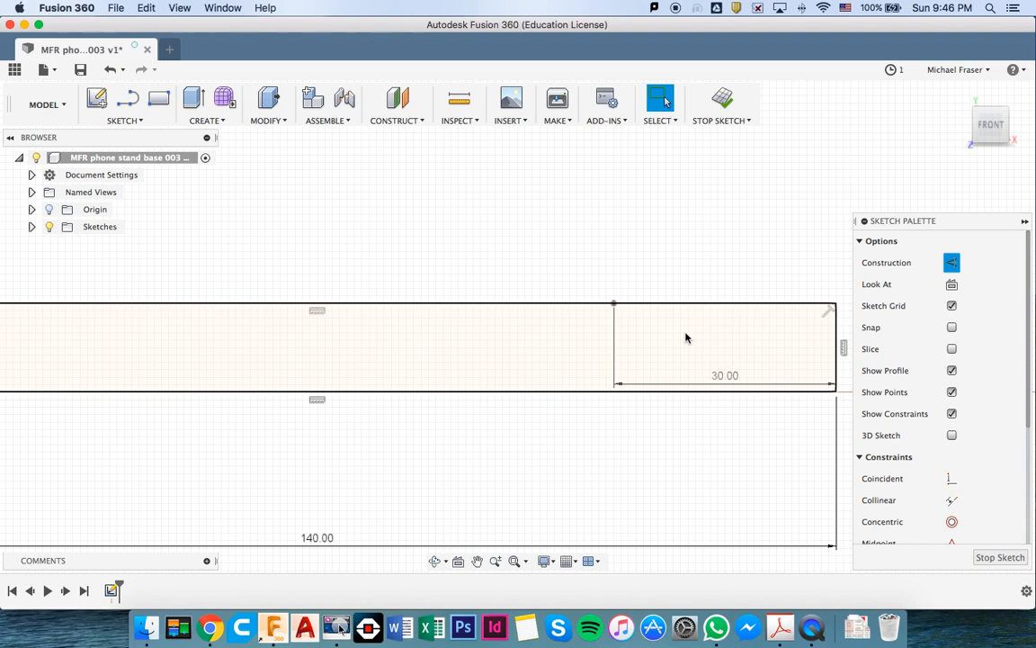
scroll(683, 345, "down", 1)
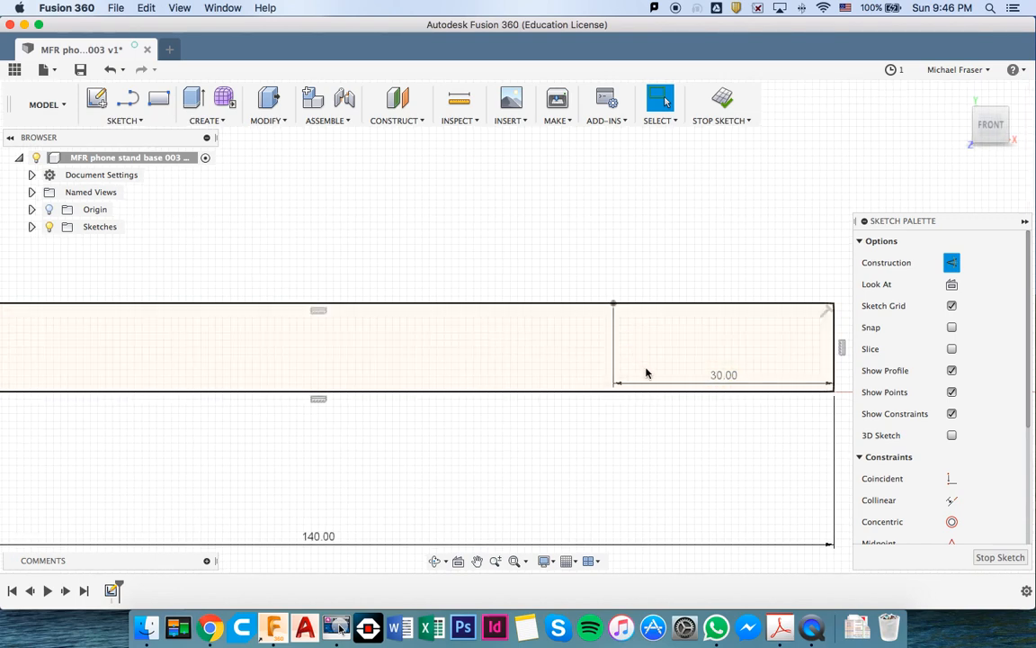
key("l")
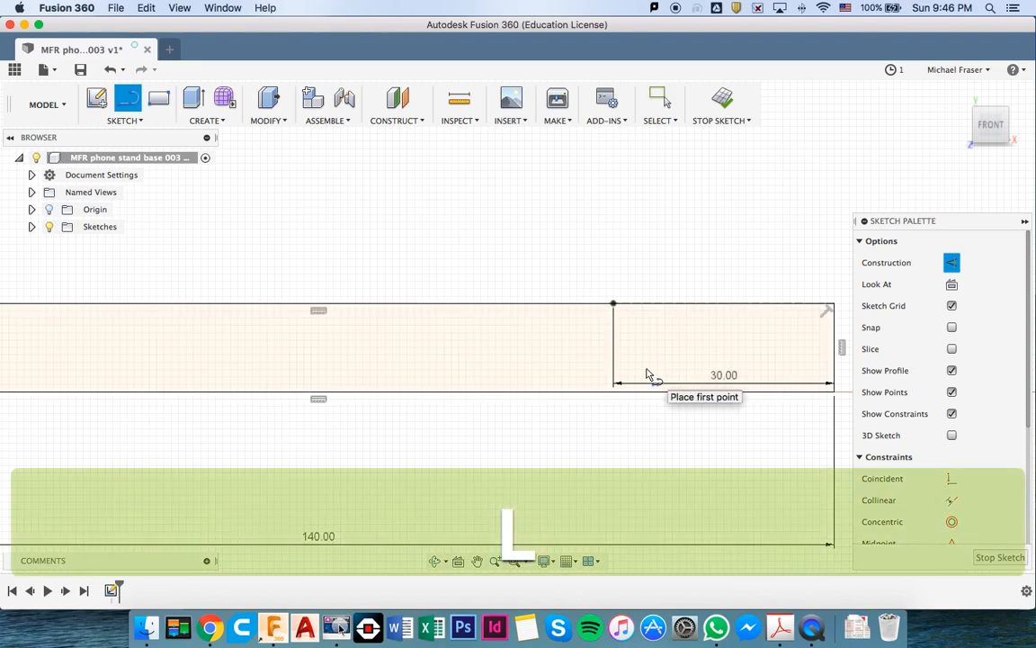
left_click(613, 305)
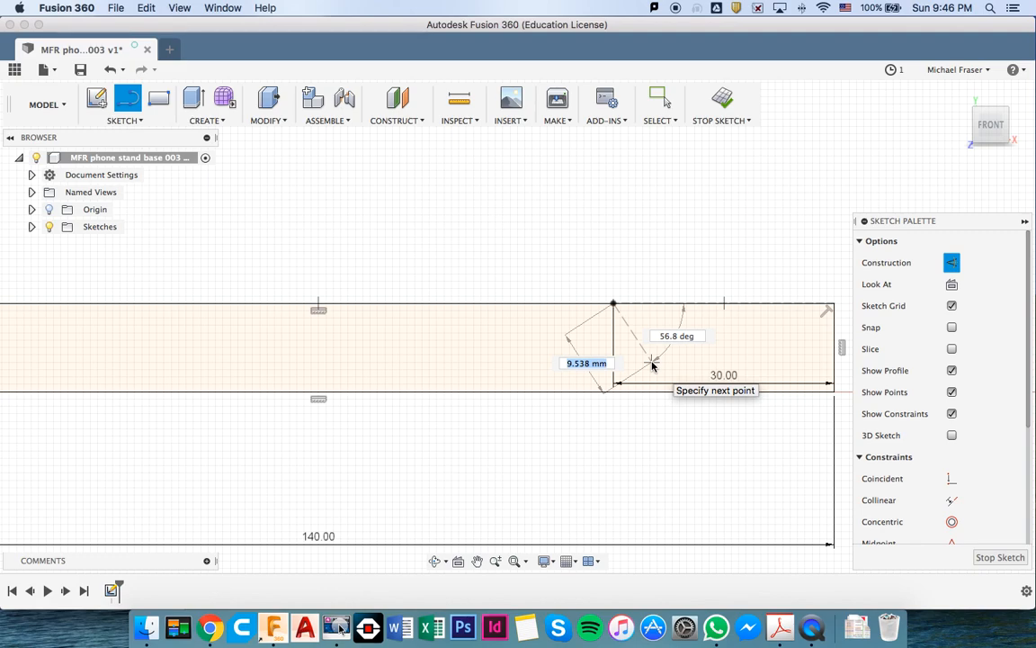
type("8")
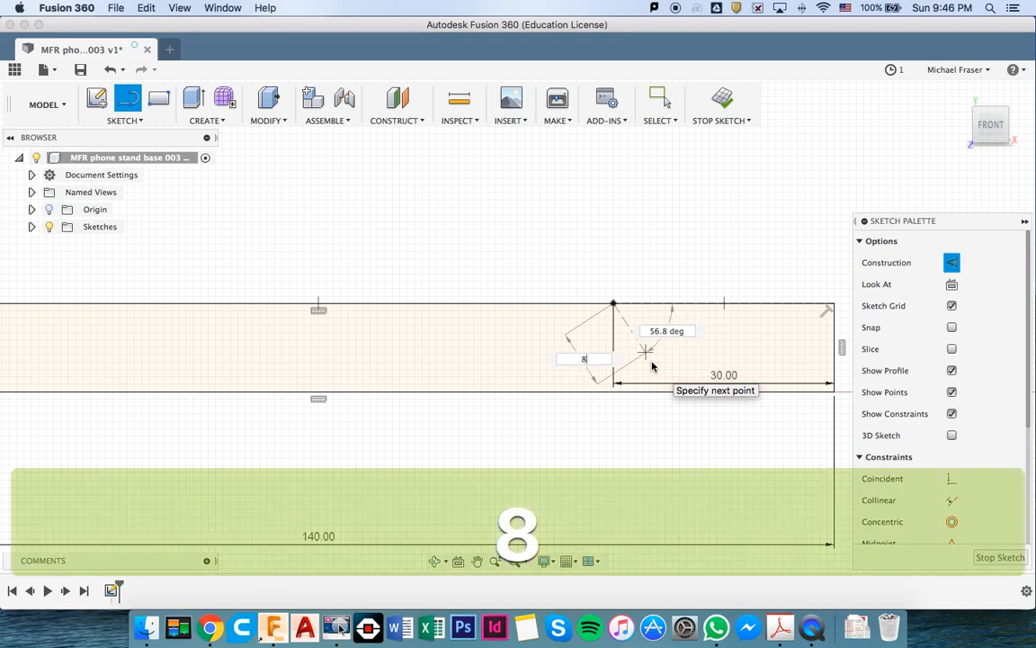
key("Tab")
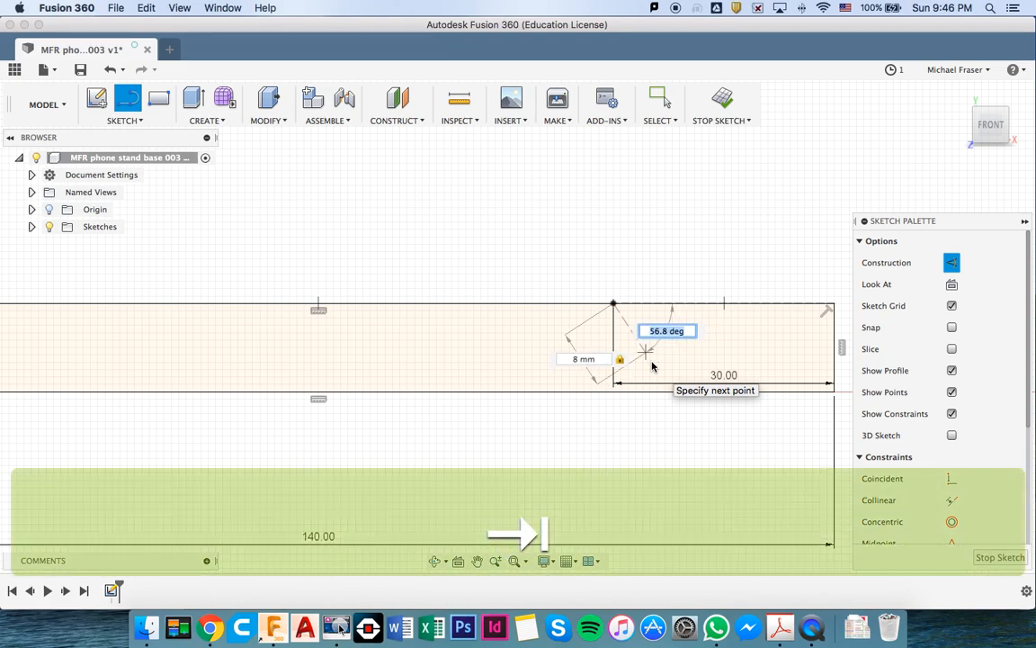
type("70")
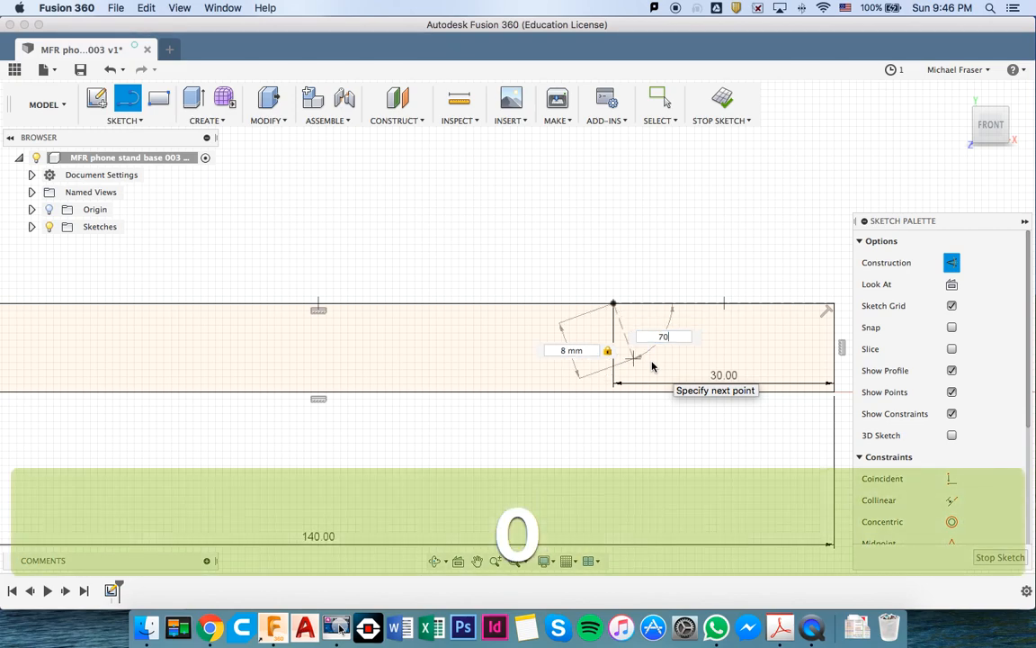
key("Return")
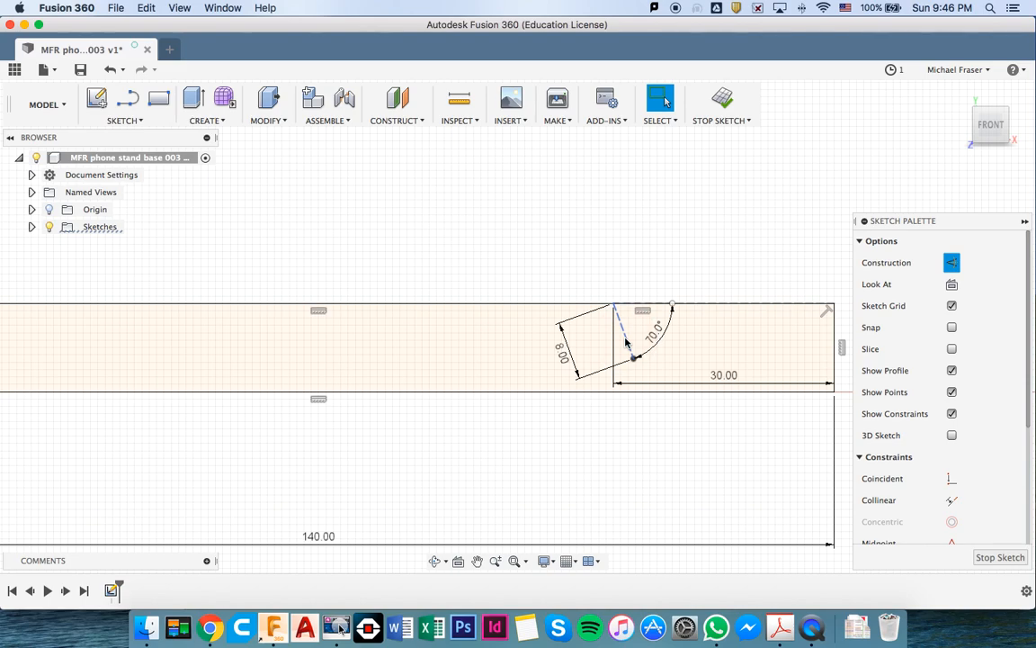
left_click(953, 263)
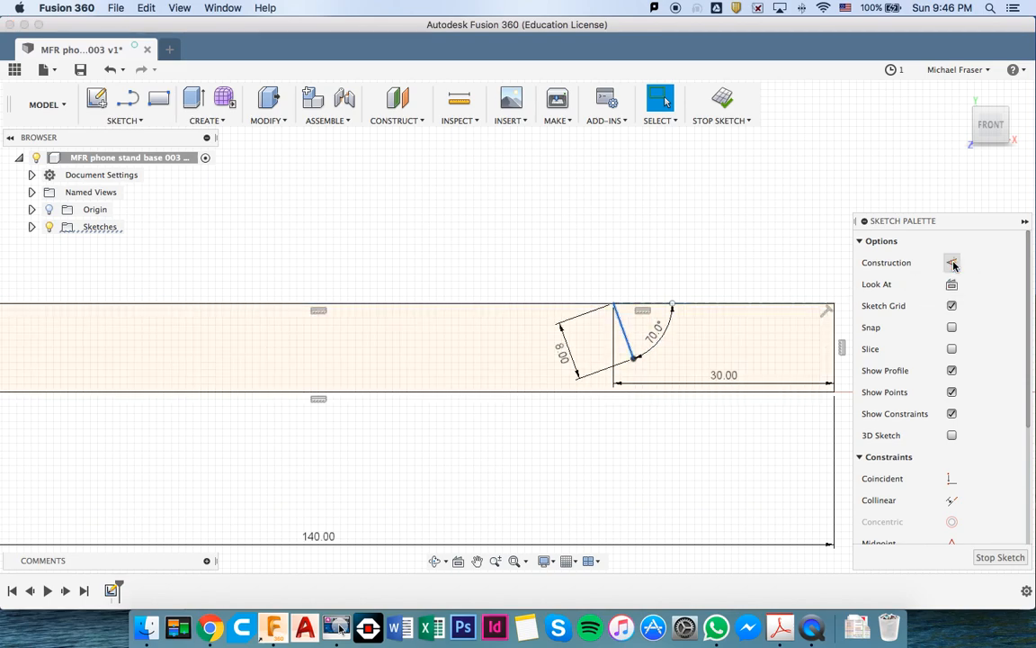
- Draw a 3 mm construction line for the slot's bottom, perpendicular to the 8 mm line from its lower end and towards the origin side
scroll(643, 341, "up", 5)
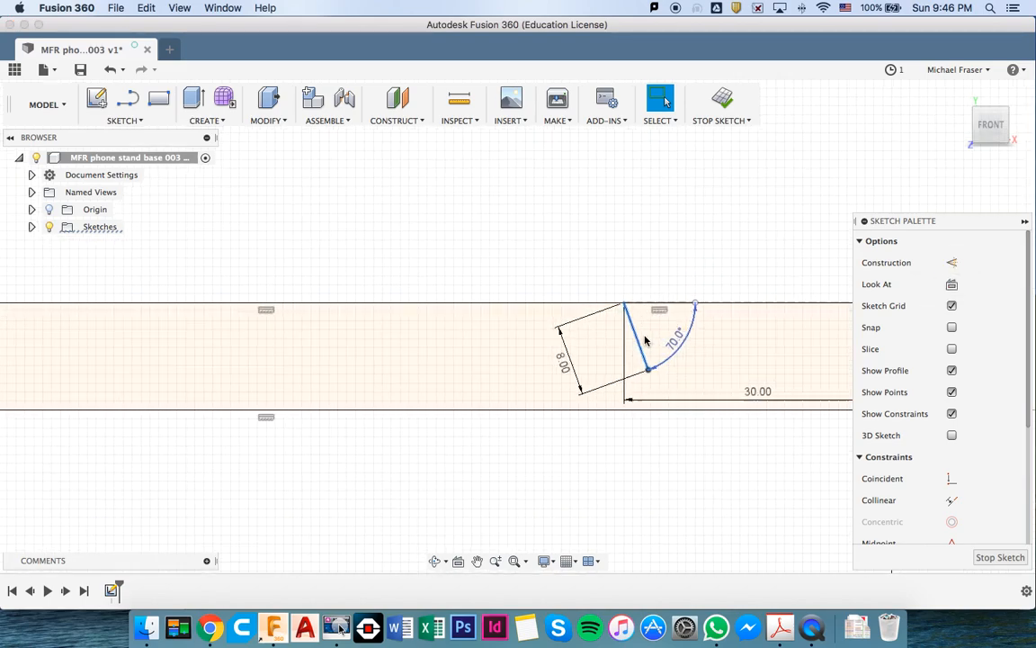
scroll(645, 340, "right", 1)
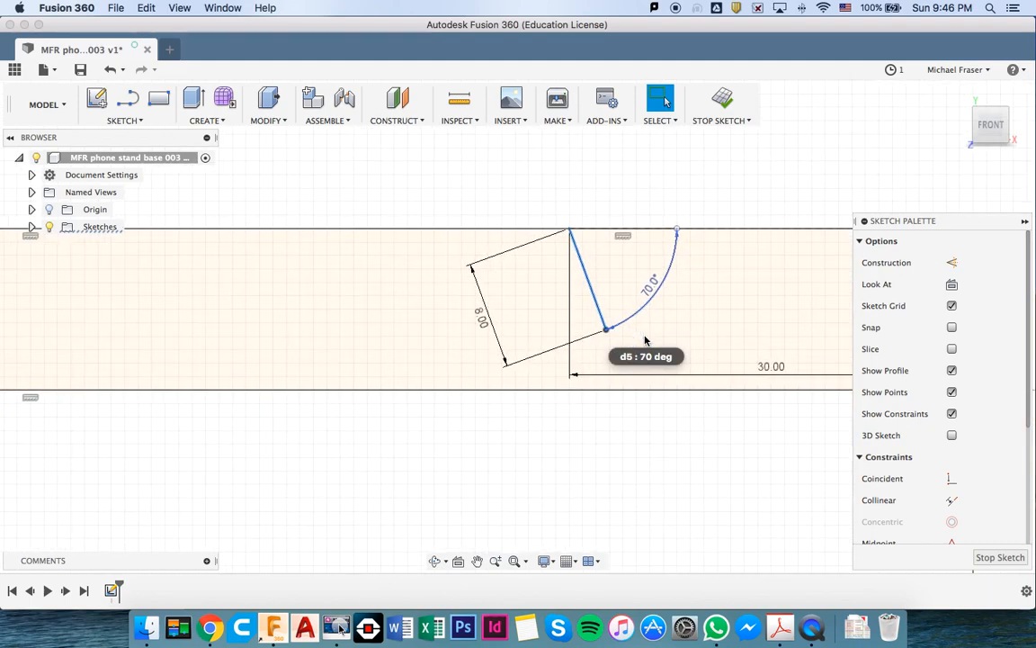
key("l")
left_click(607, 329)
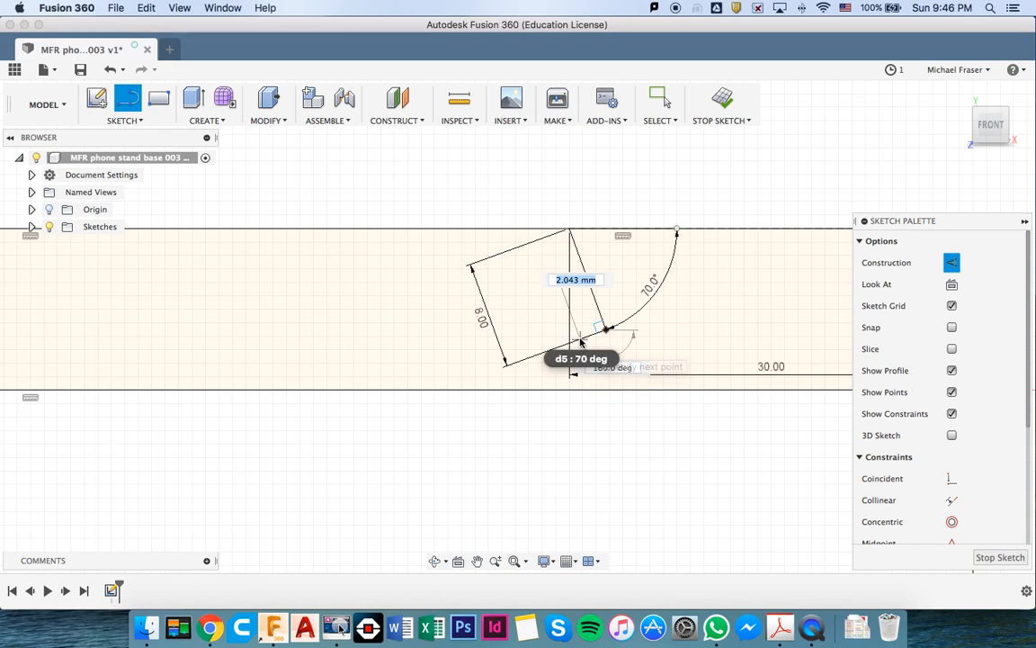
type("3")
key("Return")
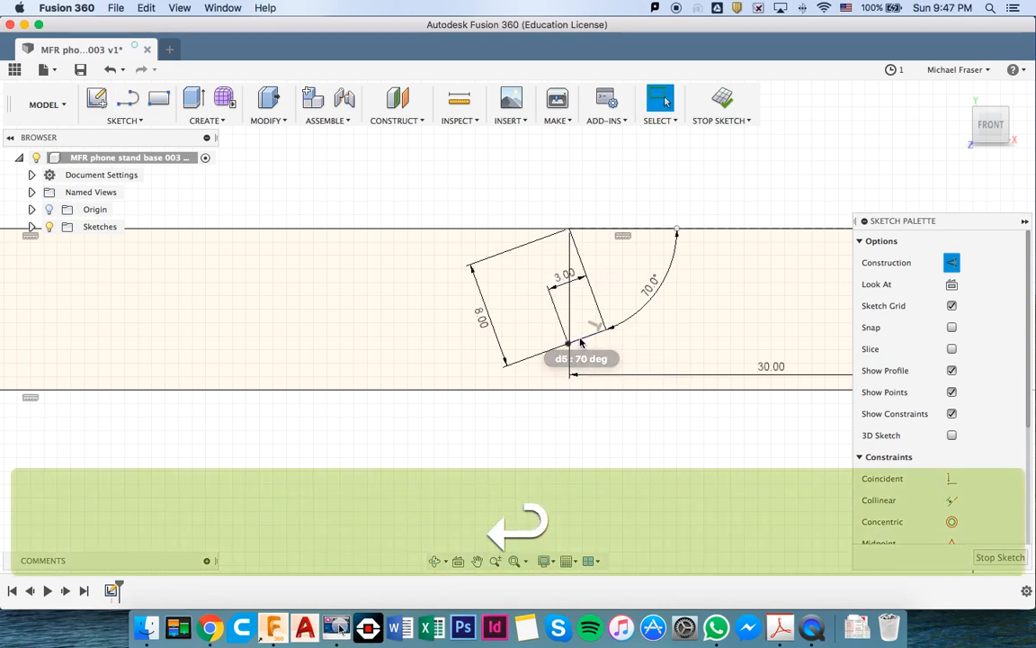
- Draw a construction line from the free end of the slot's bottom up to the rectangle's top edge, parallel to the 8 mm line
key("l")
left_click(568, 343)
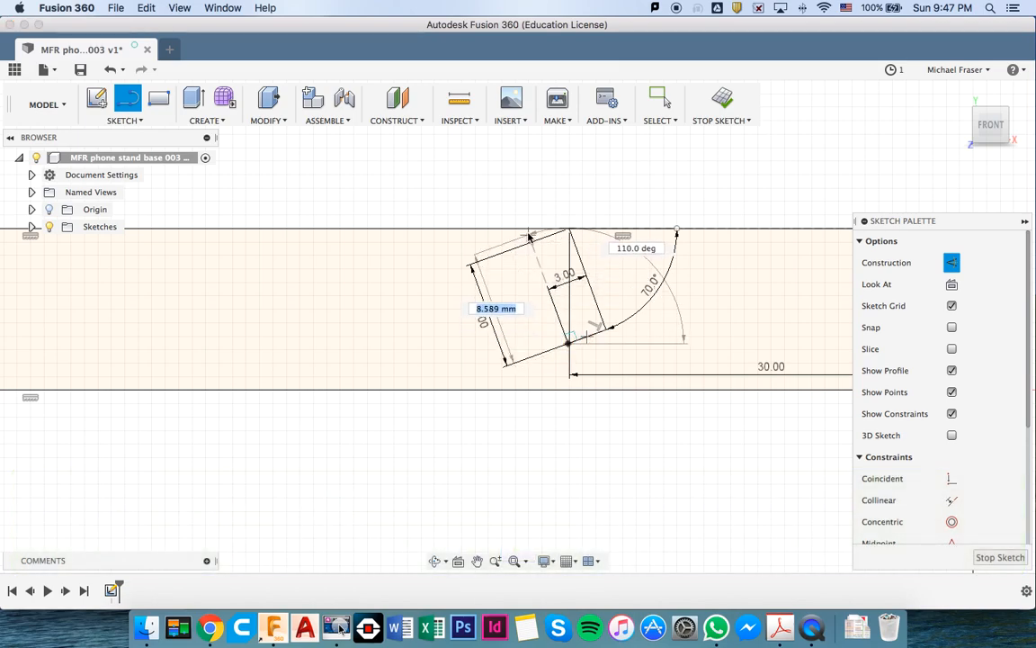
double_click(527, 232)
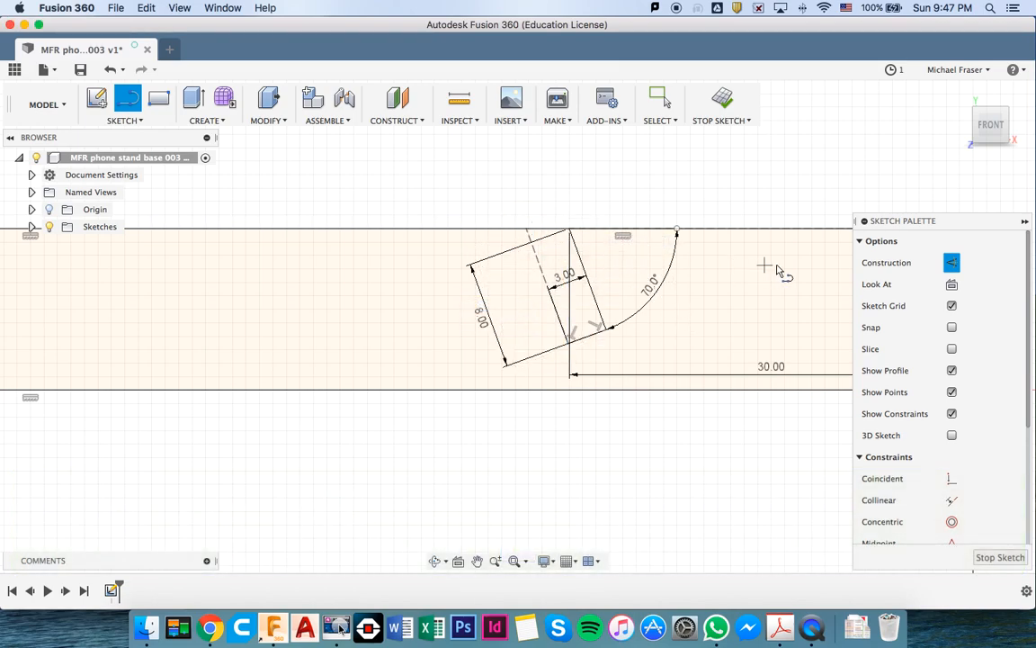
- Convert the slot's second side and its 3 mm bottom from construction to regular lines
left_click(951, 263)
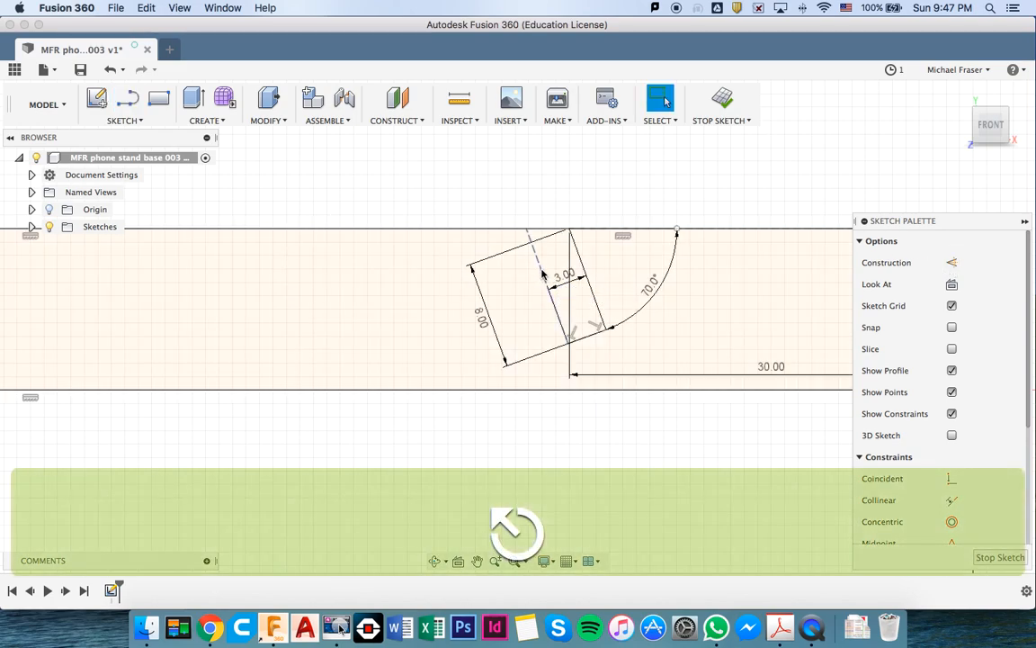
left_click(544, 276)
left_click(951, 263)
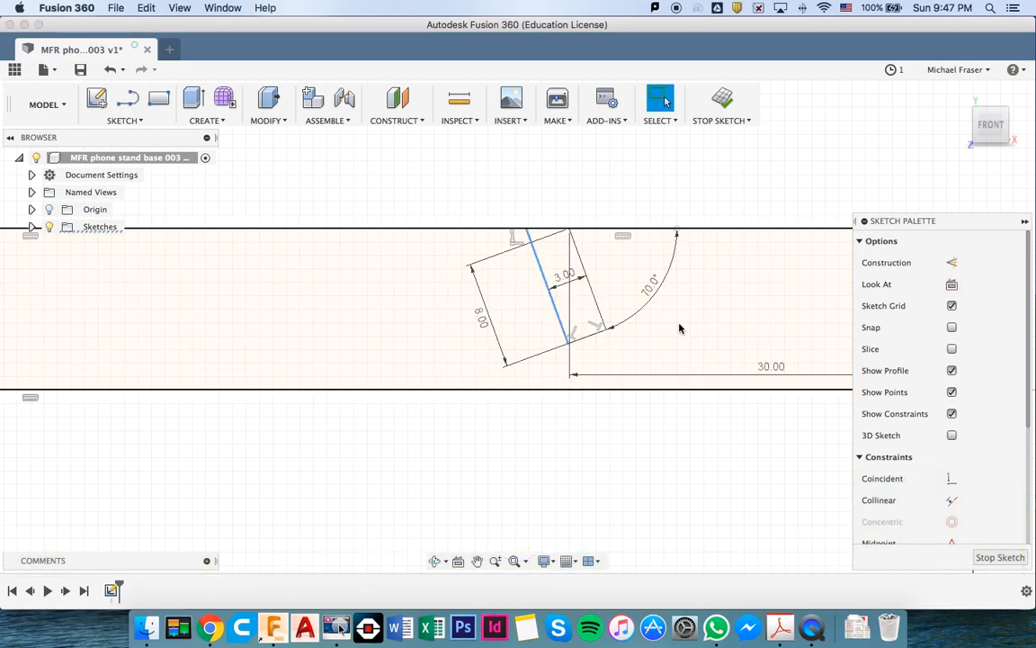
left_click(591, 340)
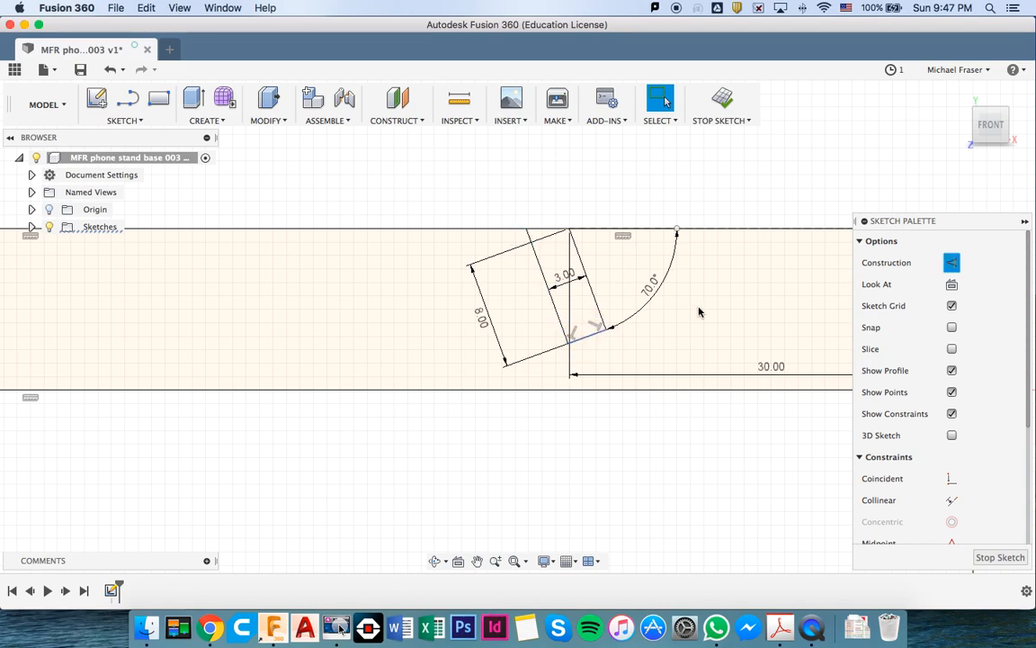
left_click(951, 266)
left_click(729, 205)
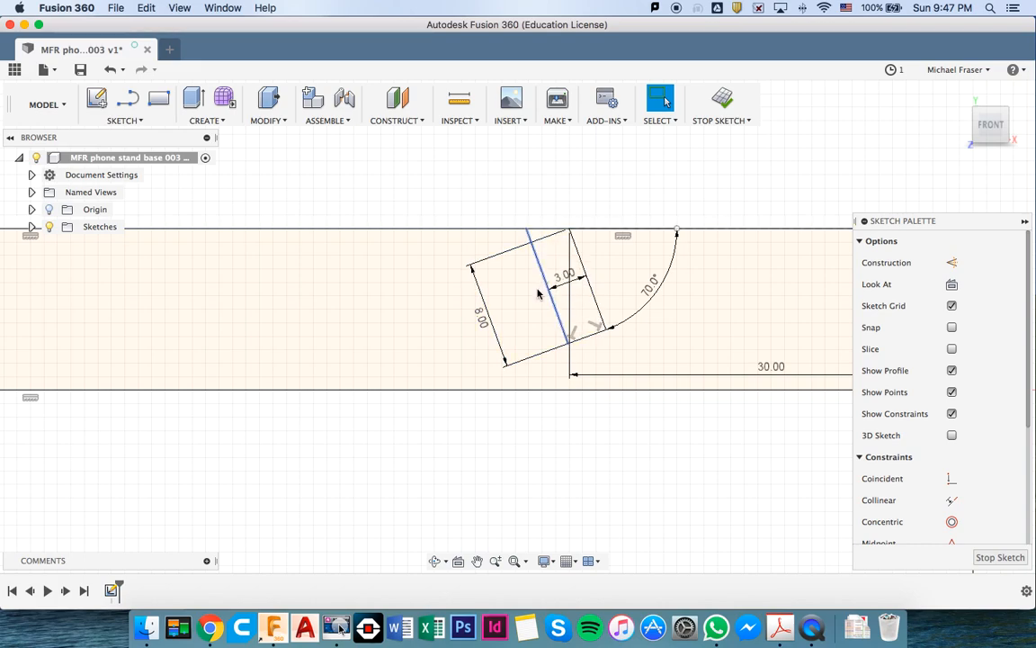
- Delete the 8 mm length, 70° angle and 30 mm position dimensions of the slot
left_click(486, 313)
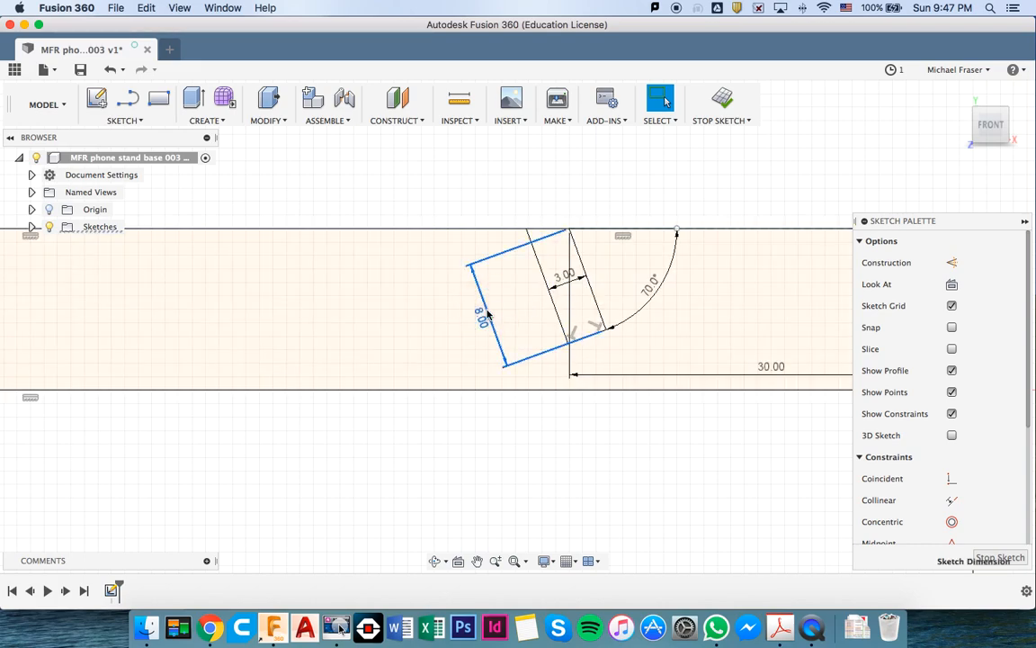
key("BackSpace")
left_click(649, 306)
key("BackSpace")
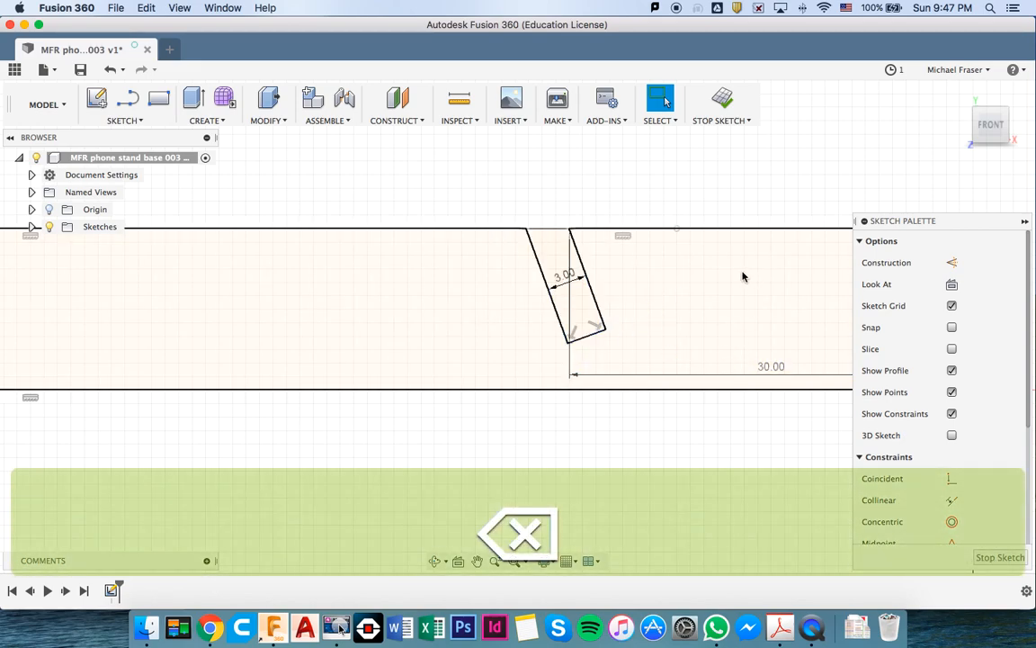
left_click(710, 375)
key("BackSpace")
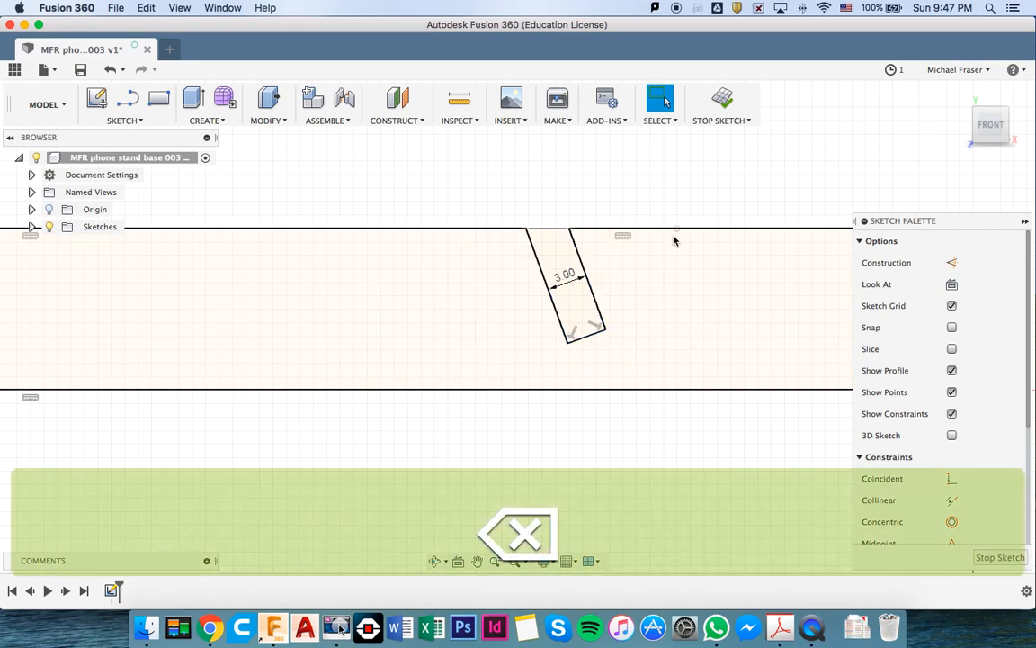
- Delete the 8 mm and 30 mm construction lines on the top edge and trim the edge segment across the slot's opening
left_click(658, 231)
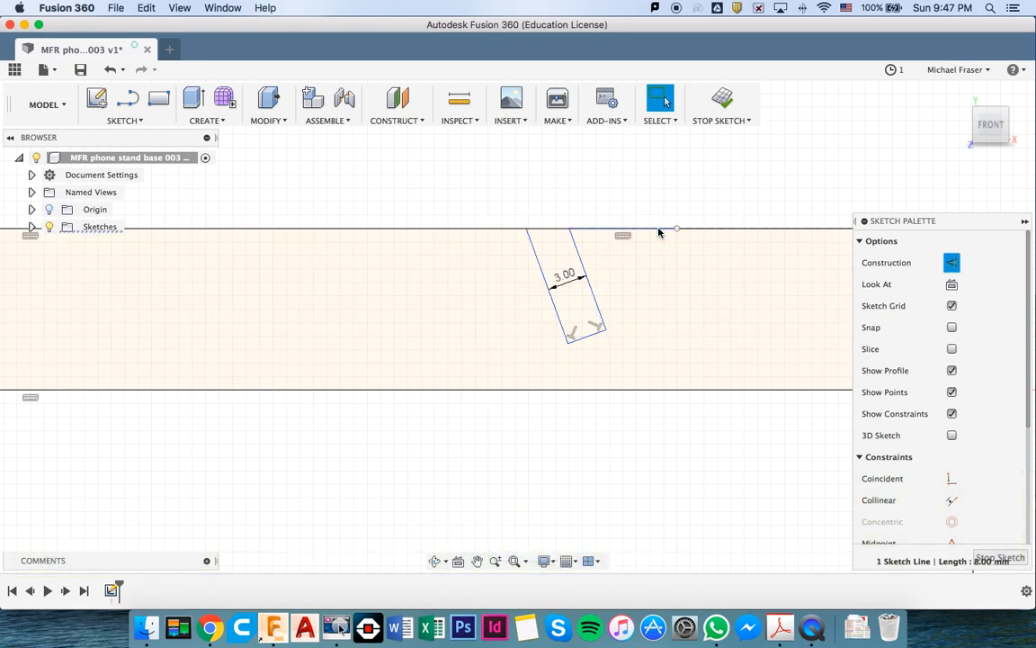
left_click(716, 230)
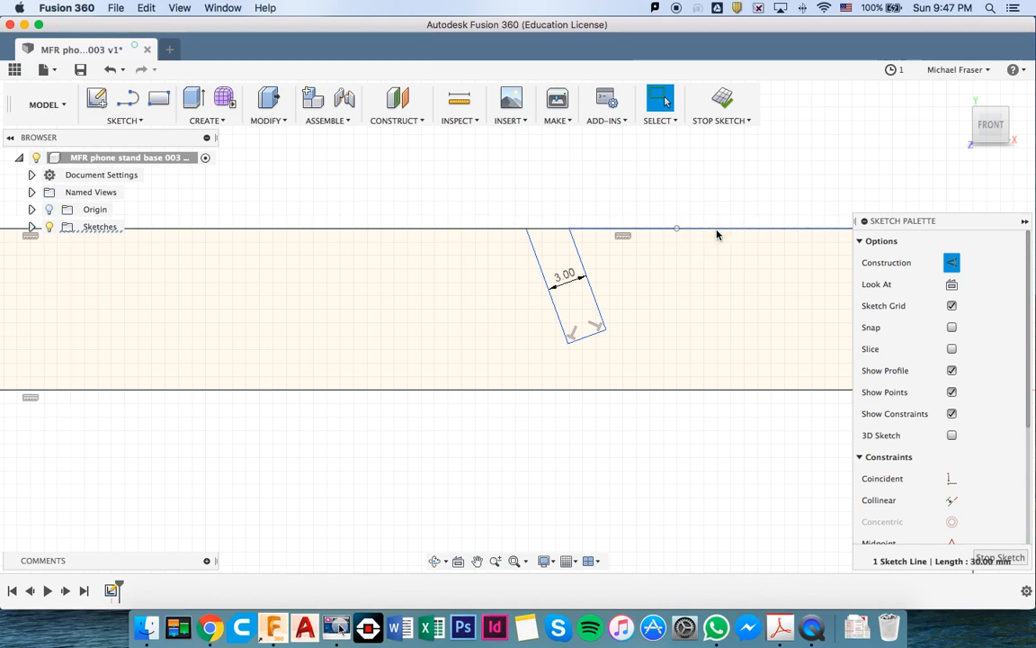
key("BackSpace")
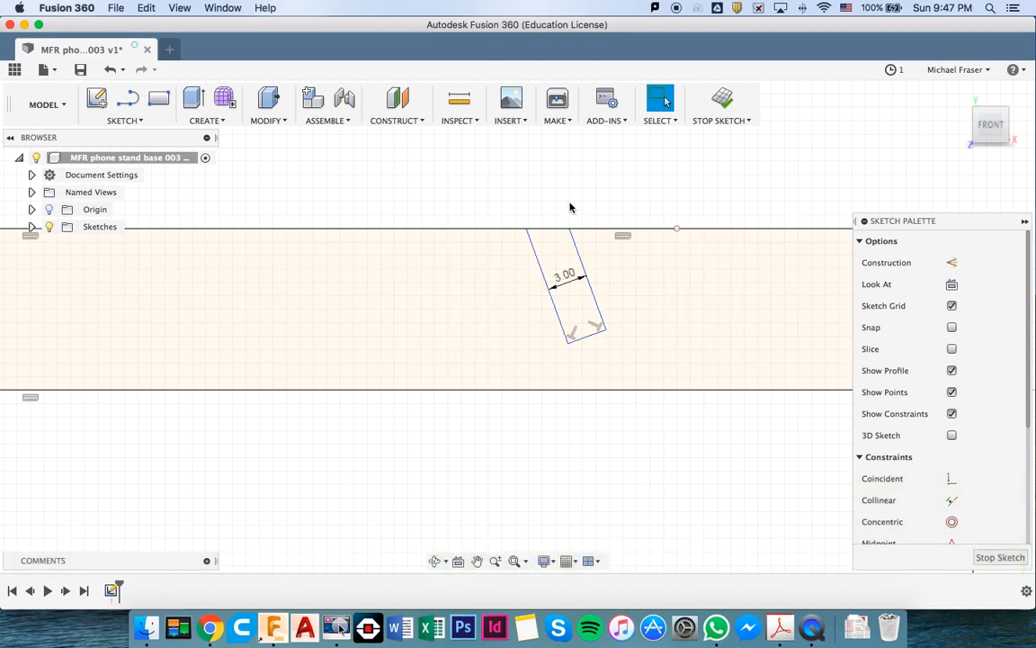
key("t")
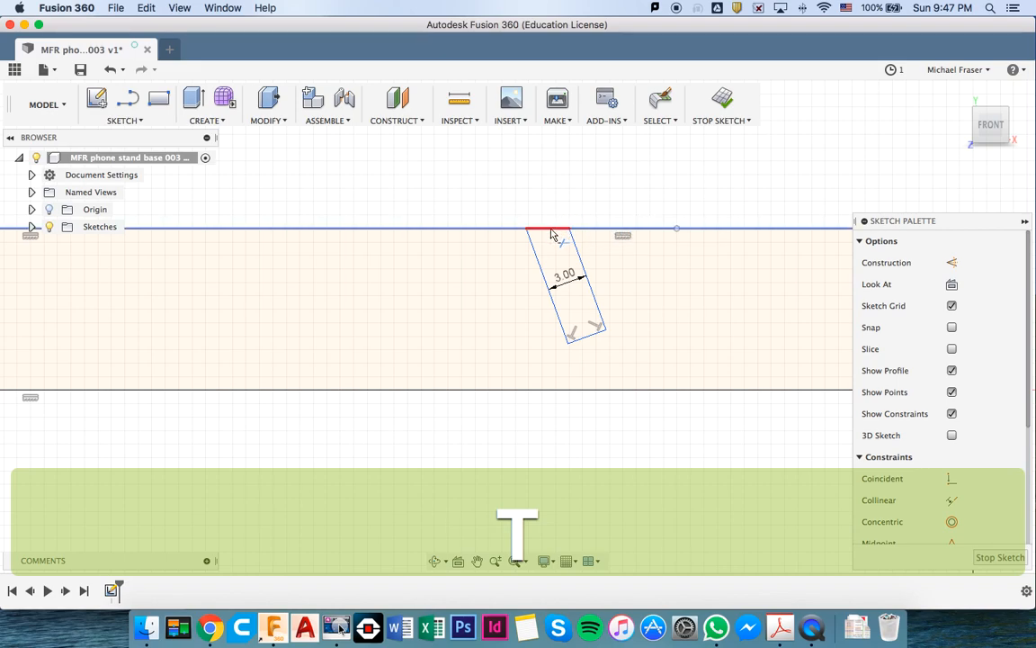
left_click(550, 229)
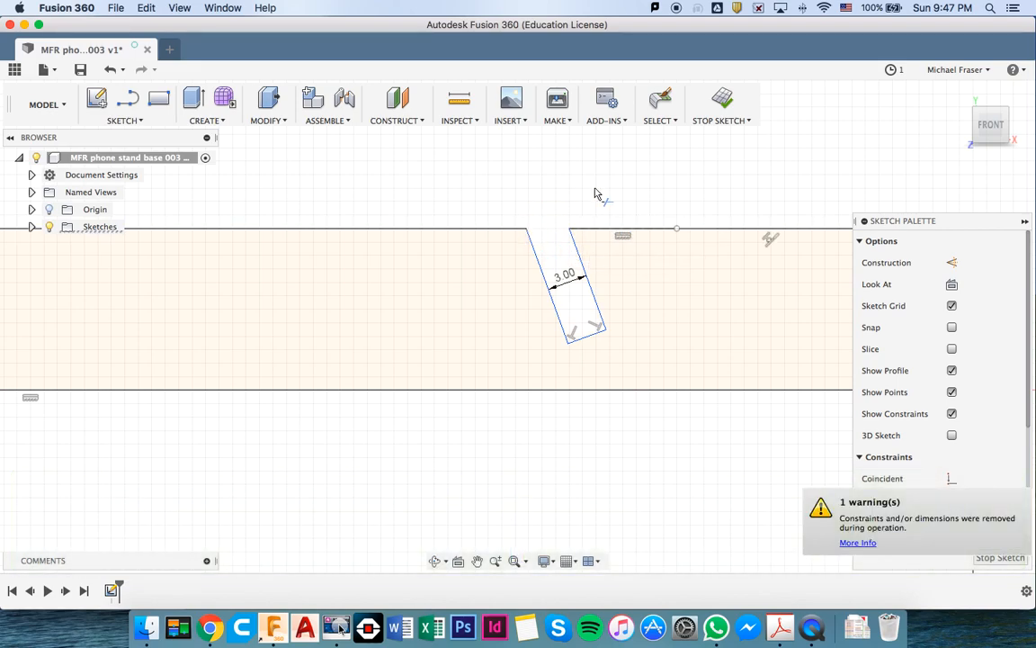
- Extrude the slotted base profile by -80 mm as a new component
scroll(595, 194, "down", 5)
scroll(594, 194, "down", 3)
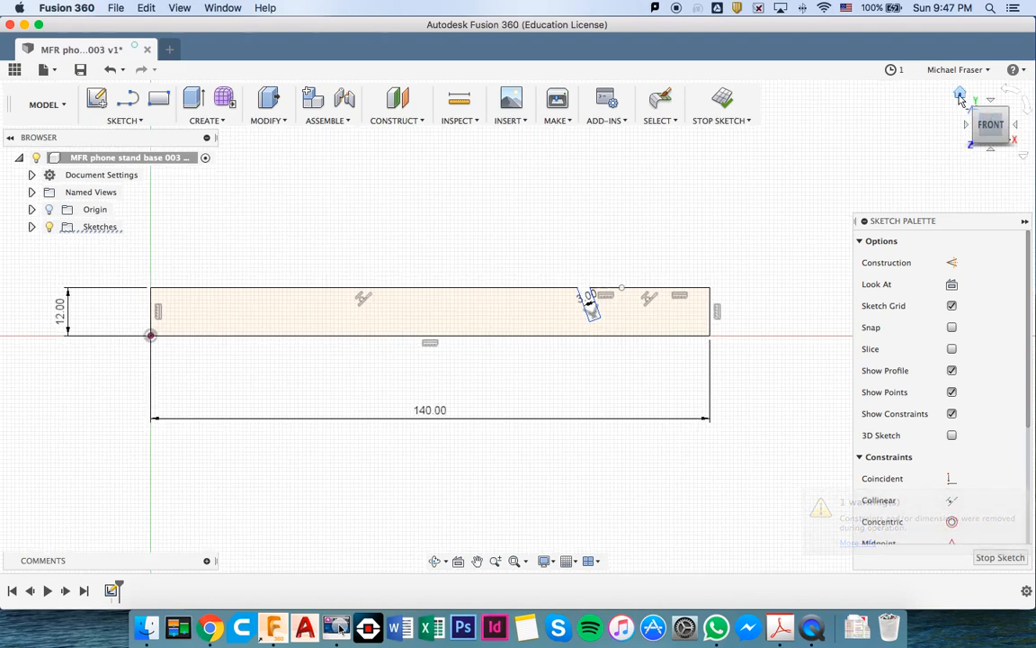
left_click(960, 94)
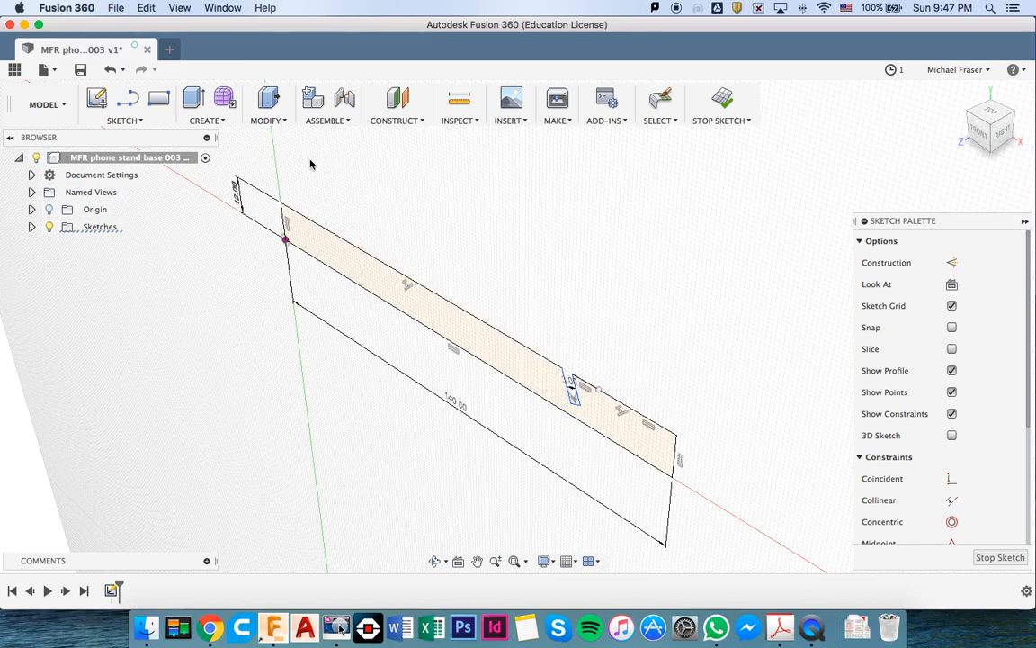
left_click(274, 124)
left_click(227, 123)
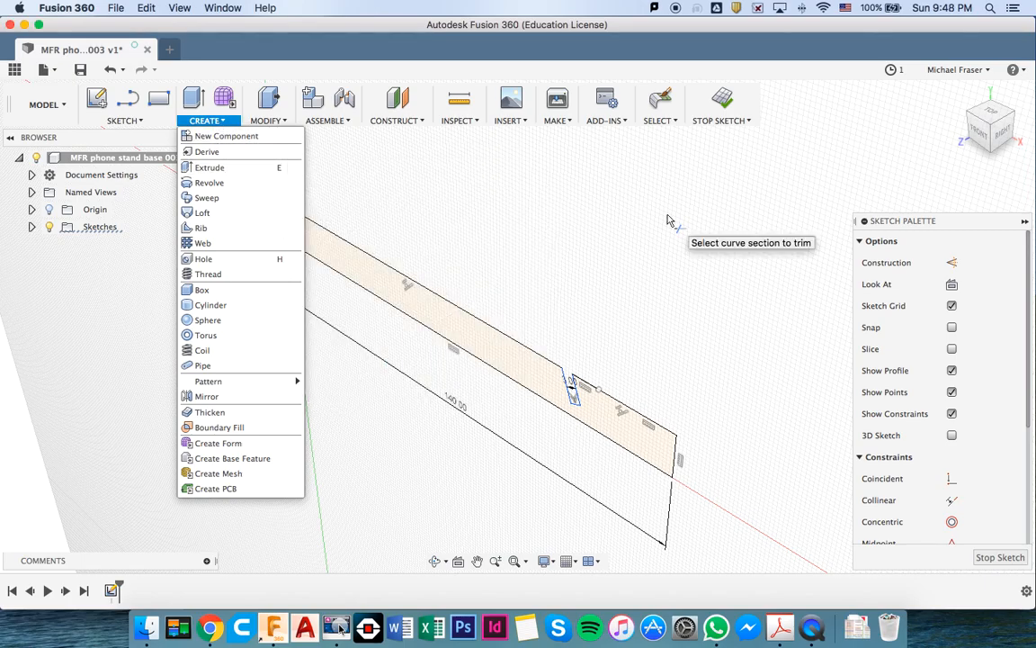
key("Escape")
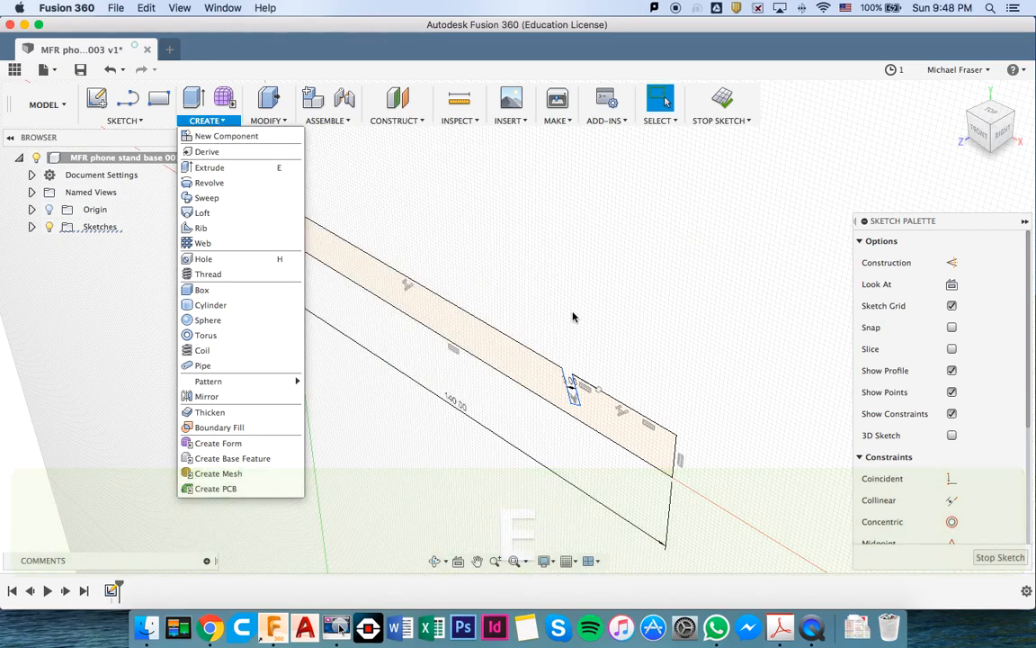
key("e")
left_click(492, 355)
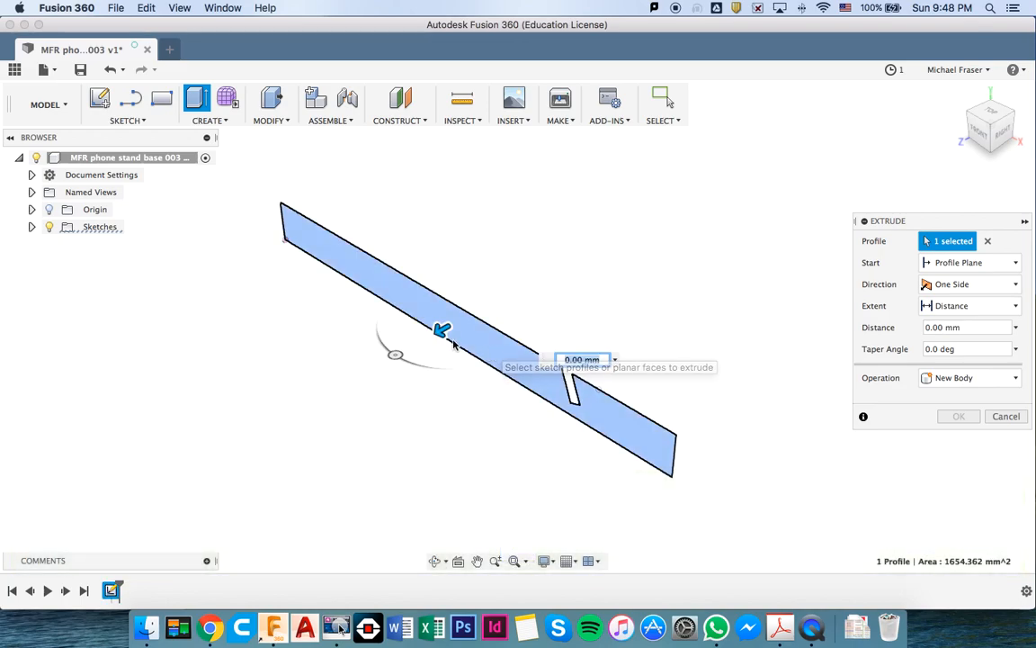
left_click_drag(441, 329, 564, 261)
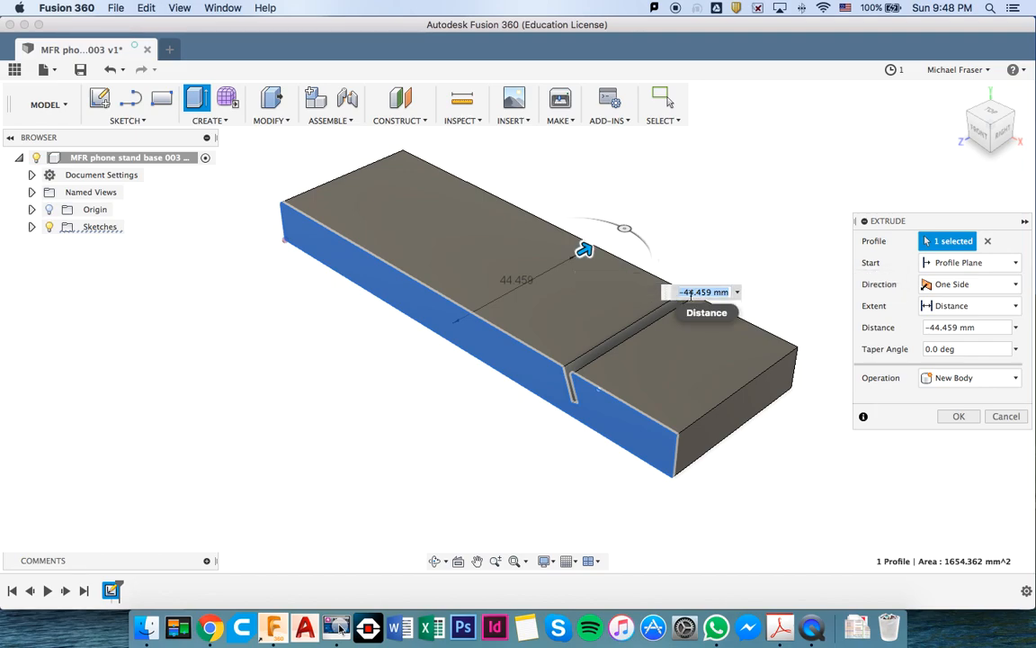
type("-80")
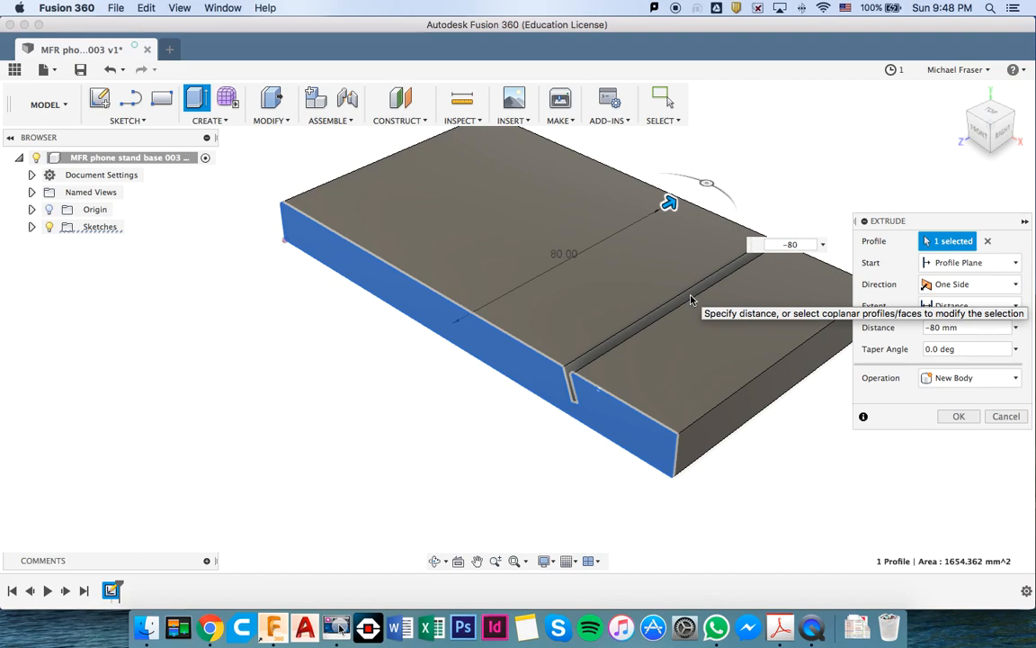
left_click(952, 378)
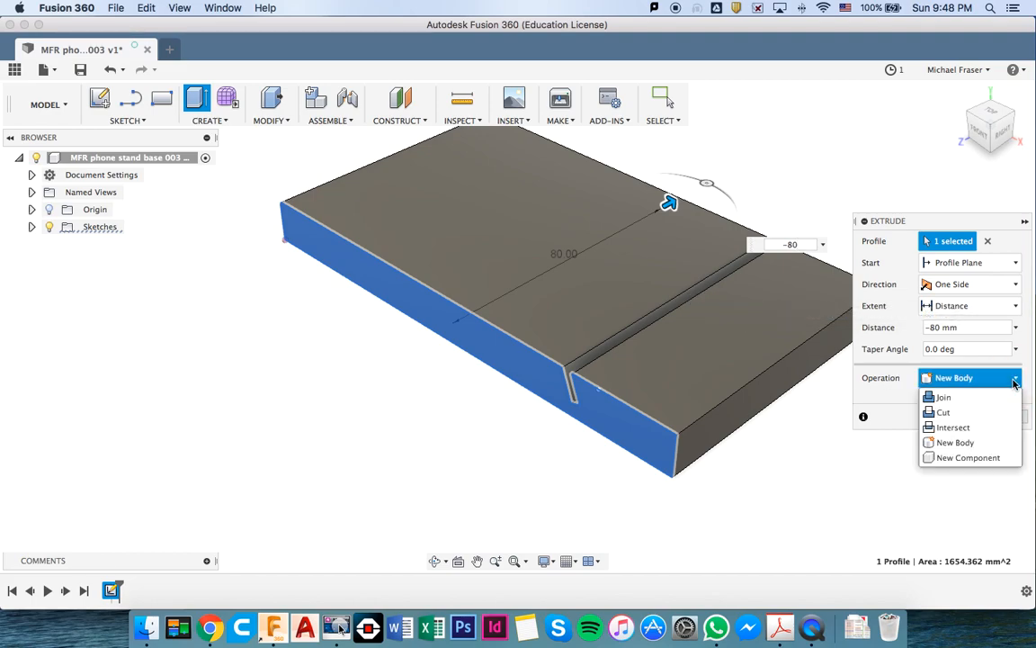
left_click(953, 457)
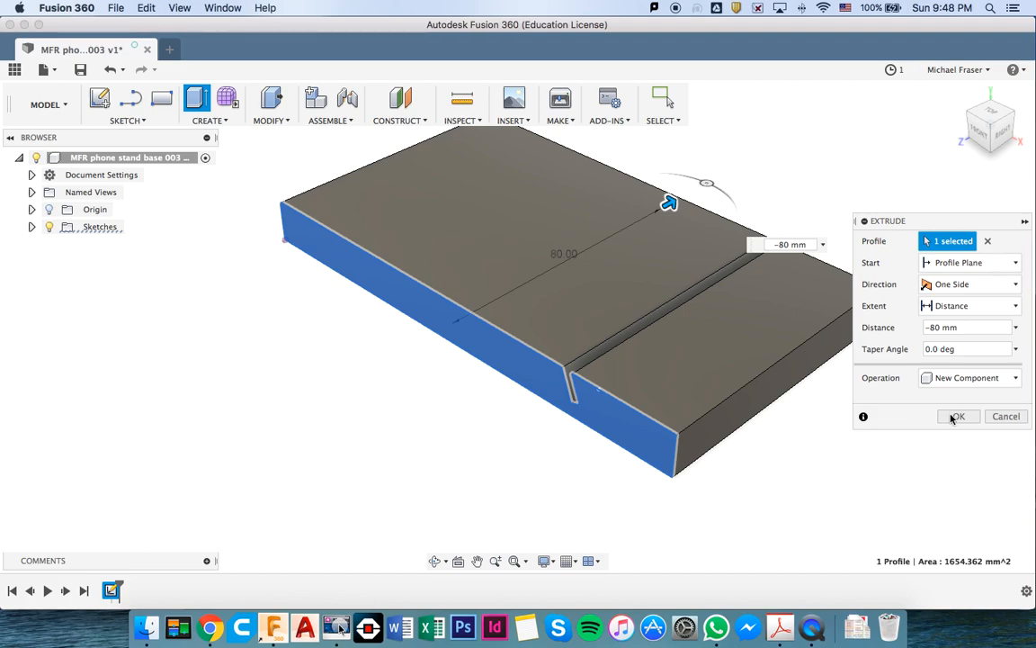
left_click(953, 416)
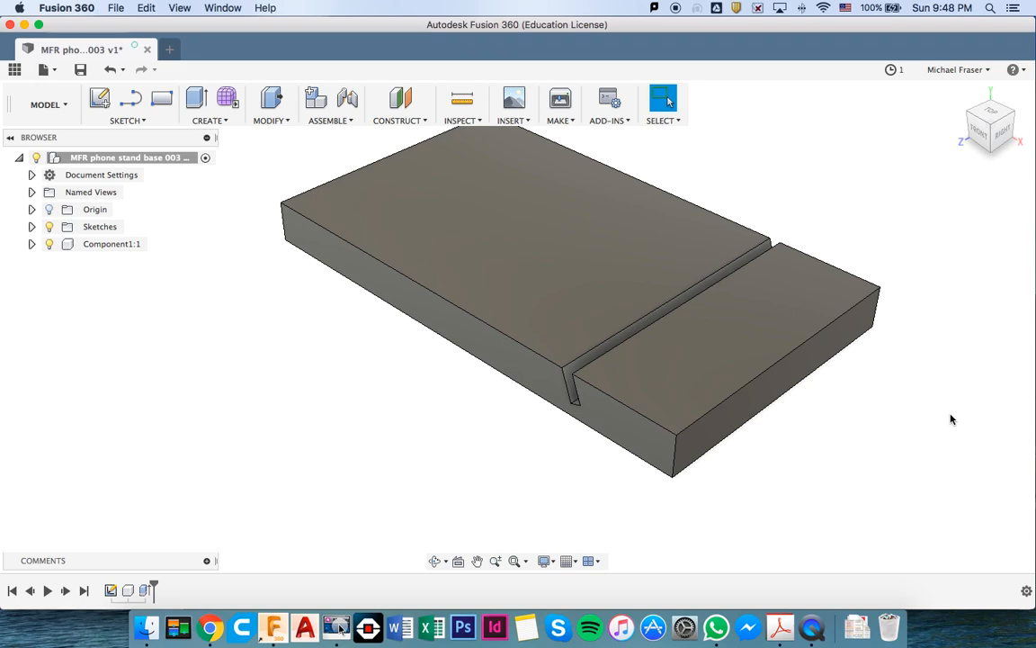
left_click(986, 145)
mouse_move(986, 145)
left_mouse_down()
mouse_move(907, 116)
mouse_move(828, 158)
mouse_move(787, 139)
mouse_move(719, 187)
mouse_move(745, 194)
mouse_move(828, 138)
mouse_move(864, 131)
mouse_move(920, 143)
left_mouse_up()
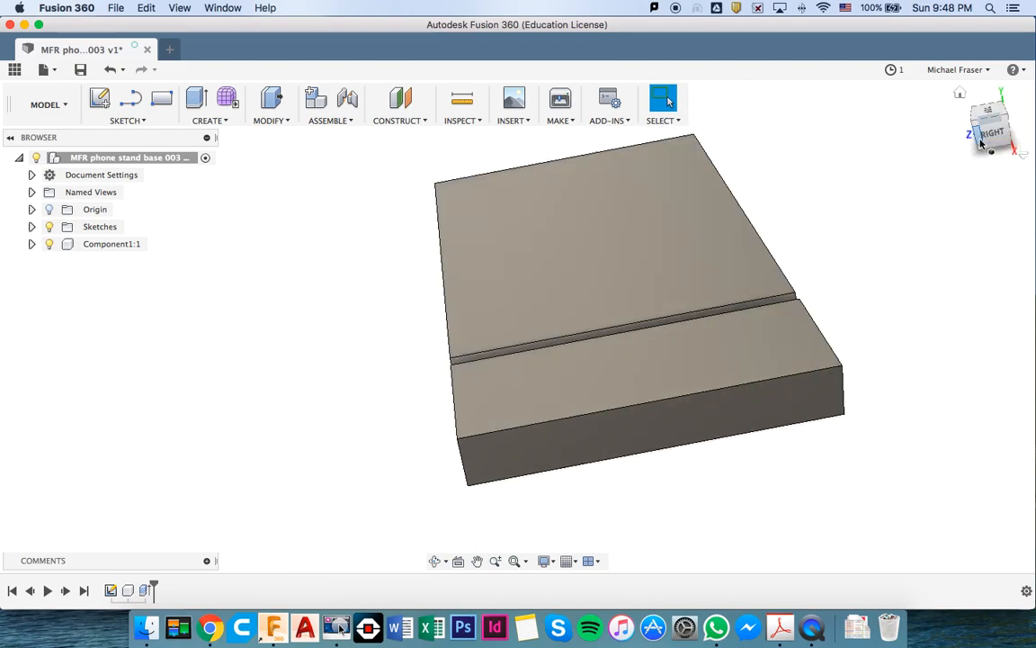
left_click(1013, 130)
left_click_drag(1012, 128, 53, 143)
left_click(959, 95)
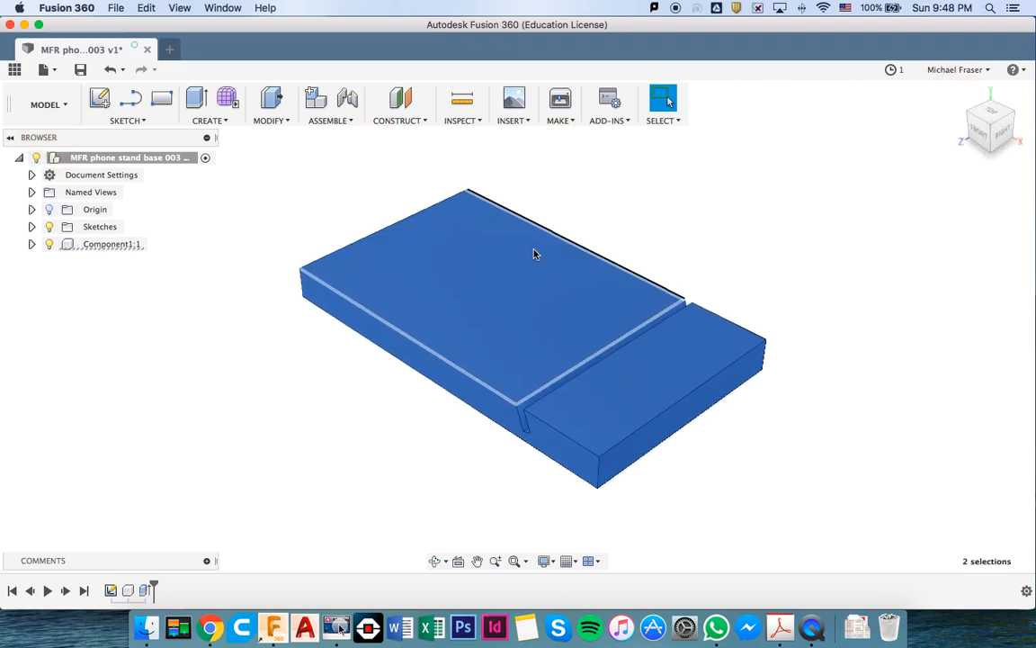
key("Escape")
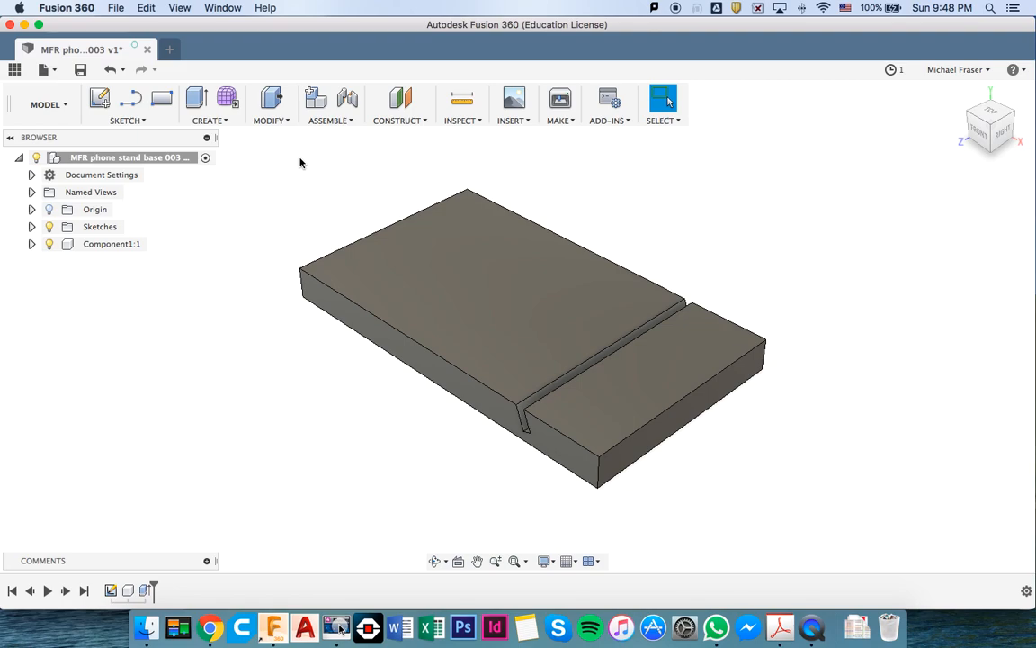
- Fillet the upper edge of the end face nearest the slot with a 6 mm radius
left_click(271, 120)
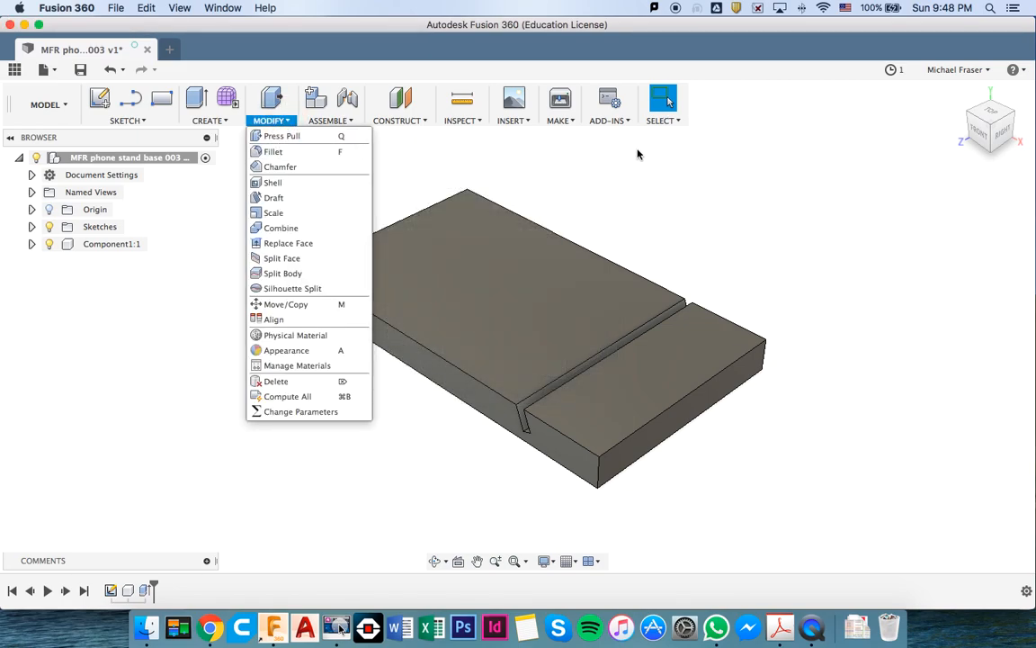
key("Escape")
key("f")
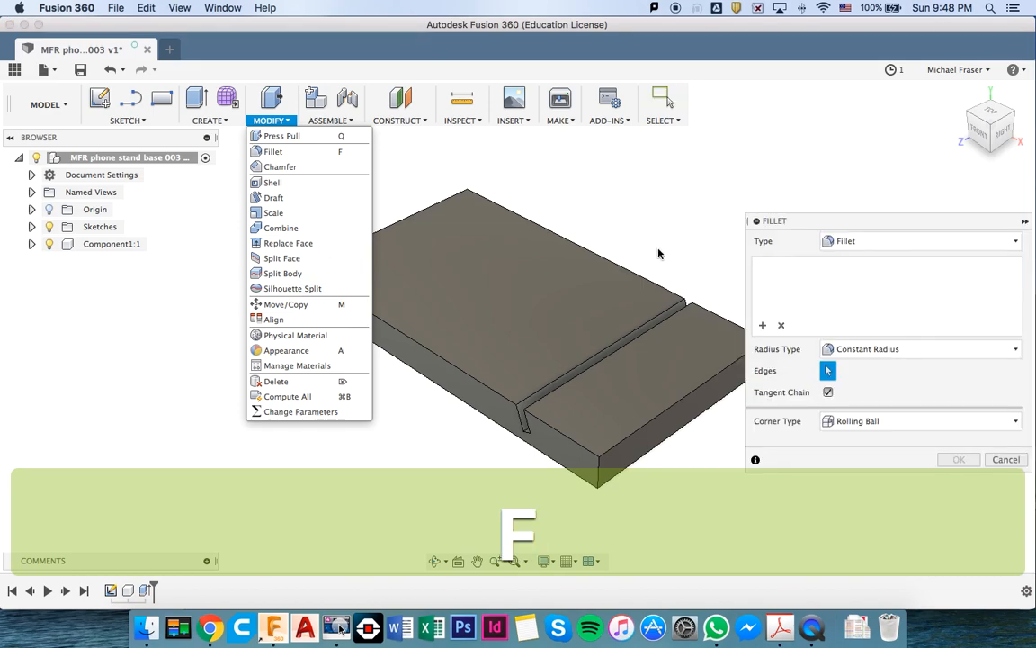
left_click(635, 433)
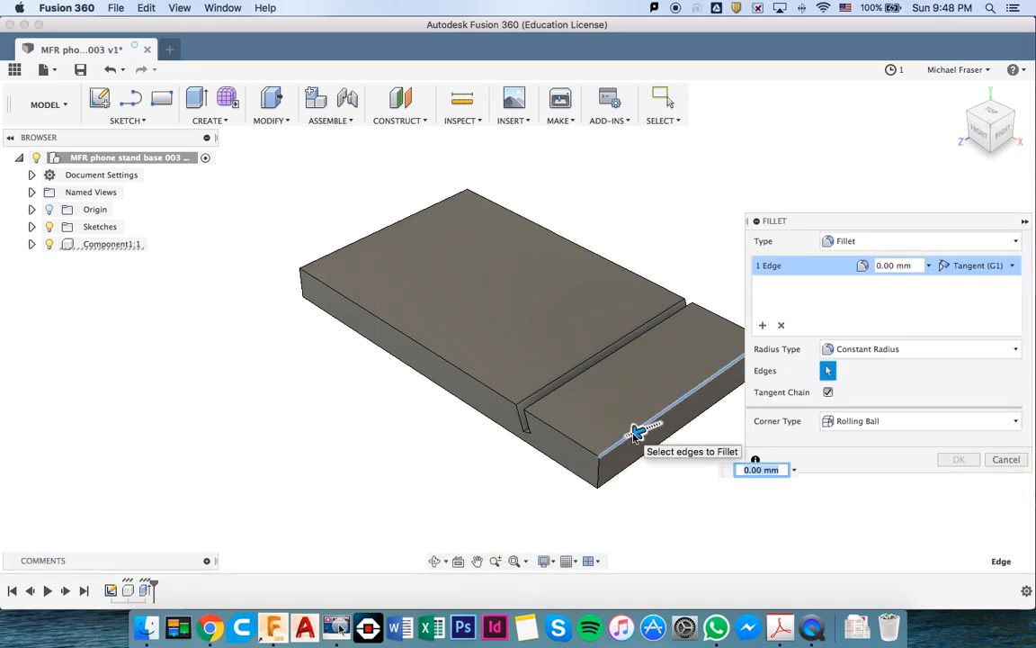
mouse_move(640, 433)
left_mouse_down()
mouse_move(671, 435)
mouse_move(619, 434)
mouse_move(633, 435)
left_mouse_up()
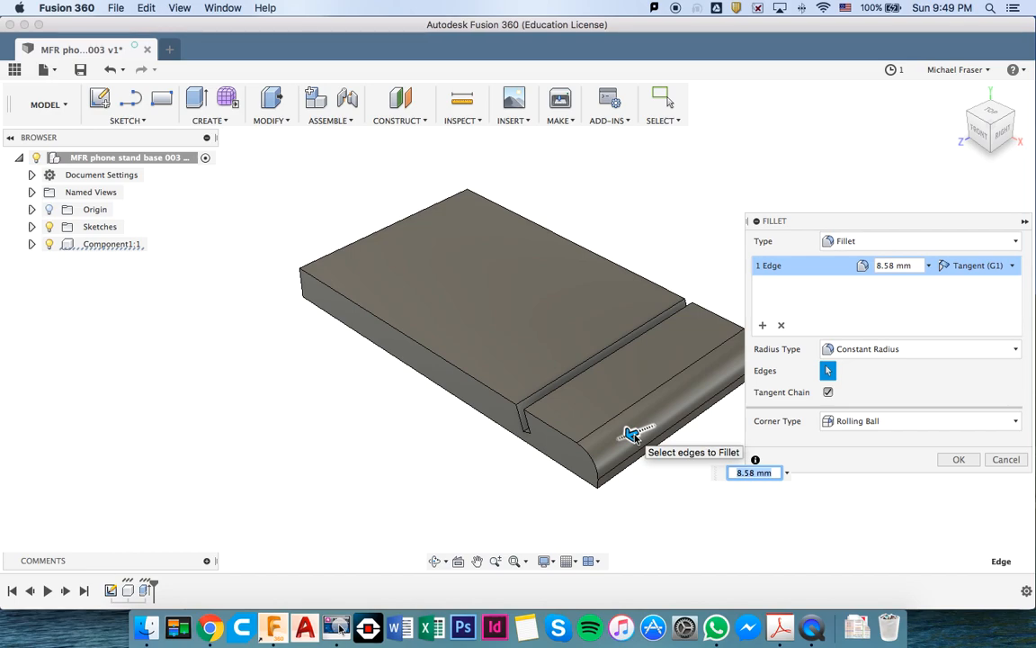
type("6")
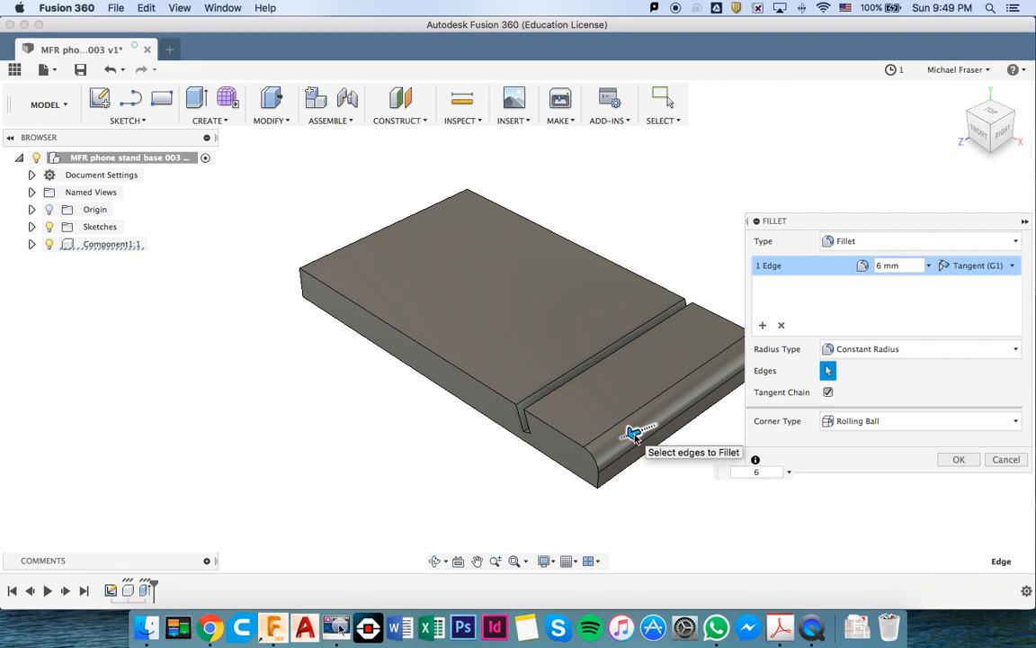
key("Return")
- Fillet the upper edge of the end face farthest from the slot with a 6 mm radius
key("f")
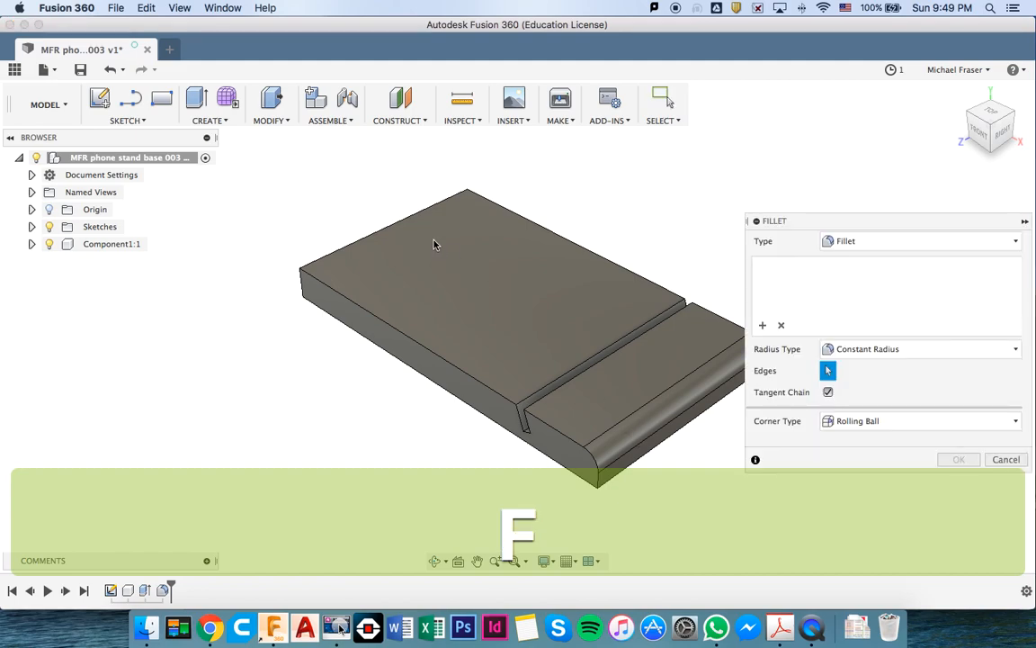
left_click(376, 233)
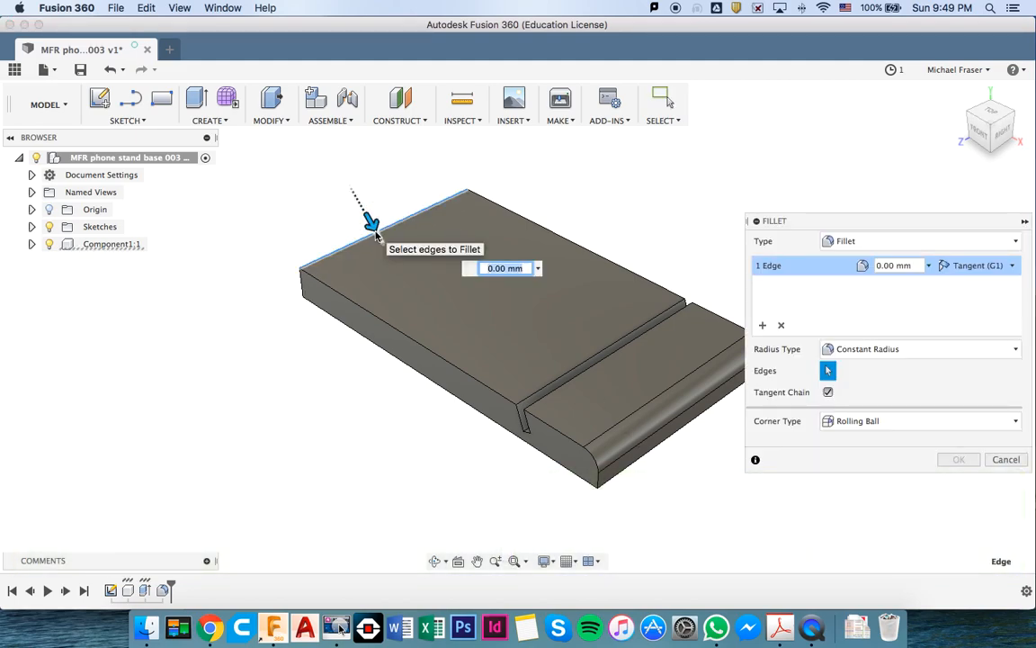
type("6")
key("Return")
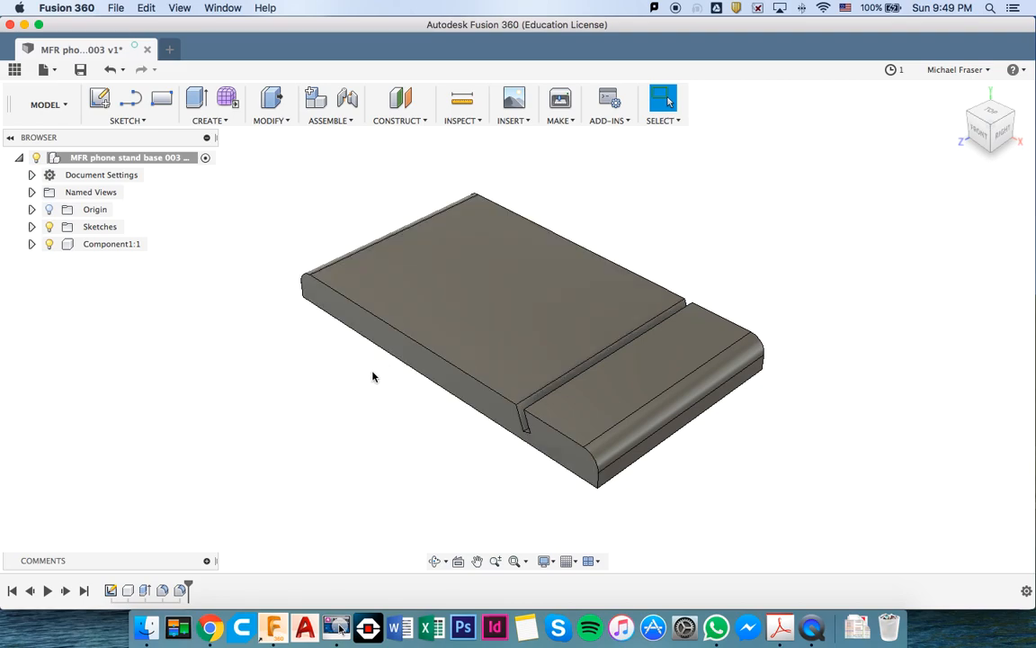
- Fillet the upper edge chains along both long sides of the base, before and after the slot, with a 2 mm radius
key("f")
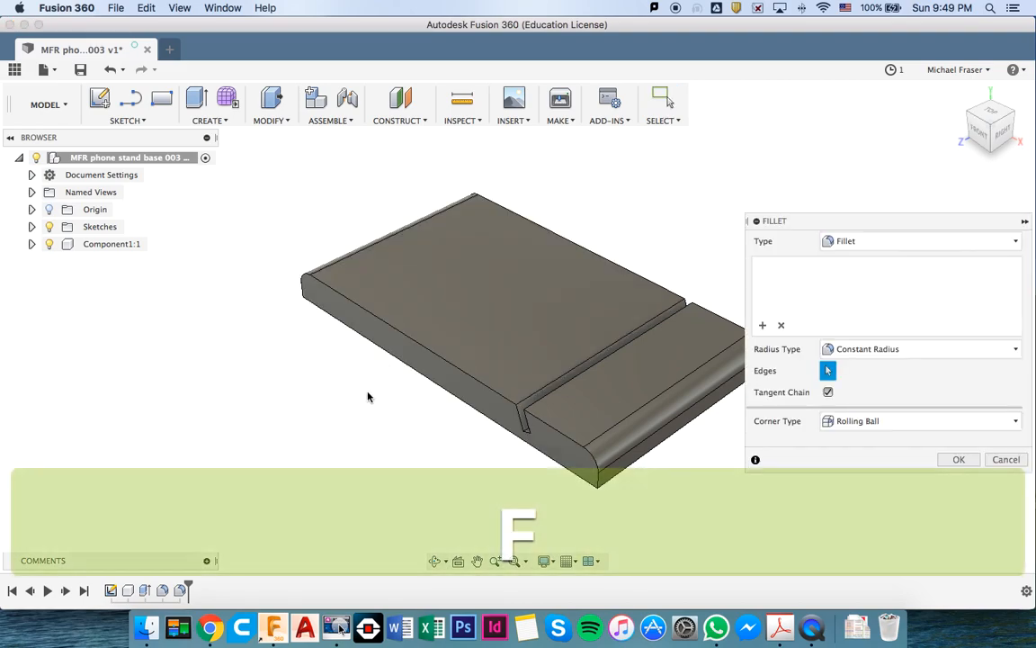
left_click(420, 352)
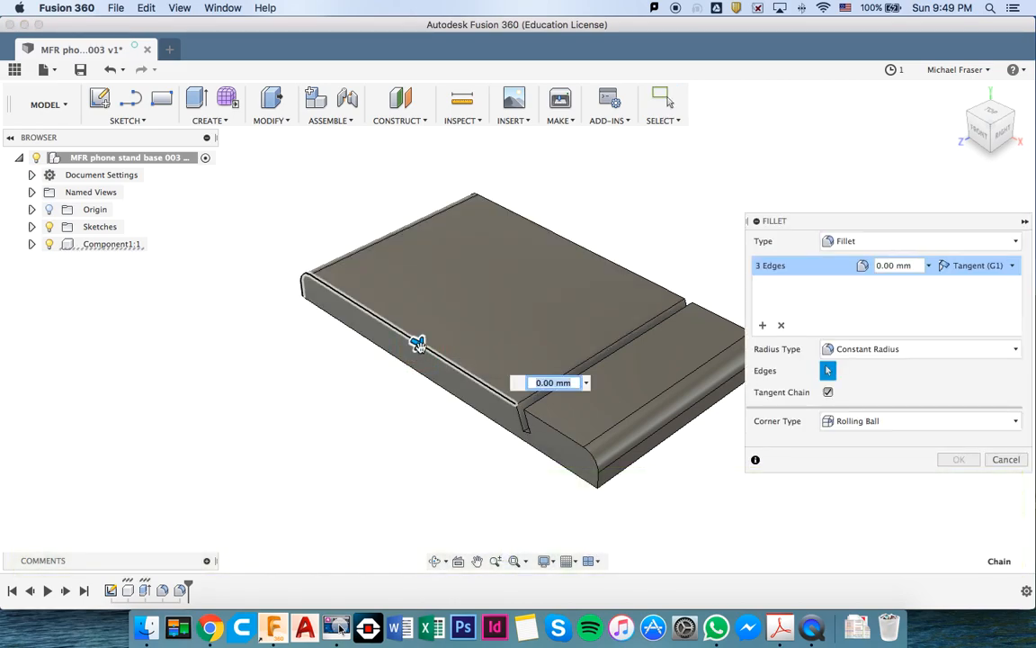
left_click(555, 432)
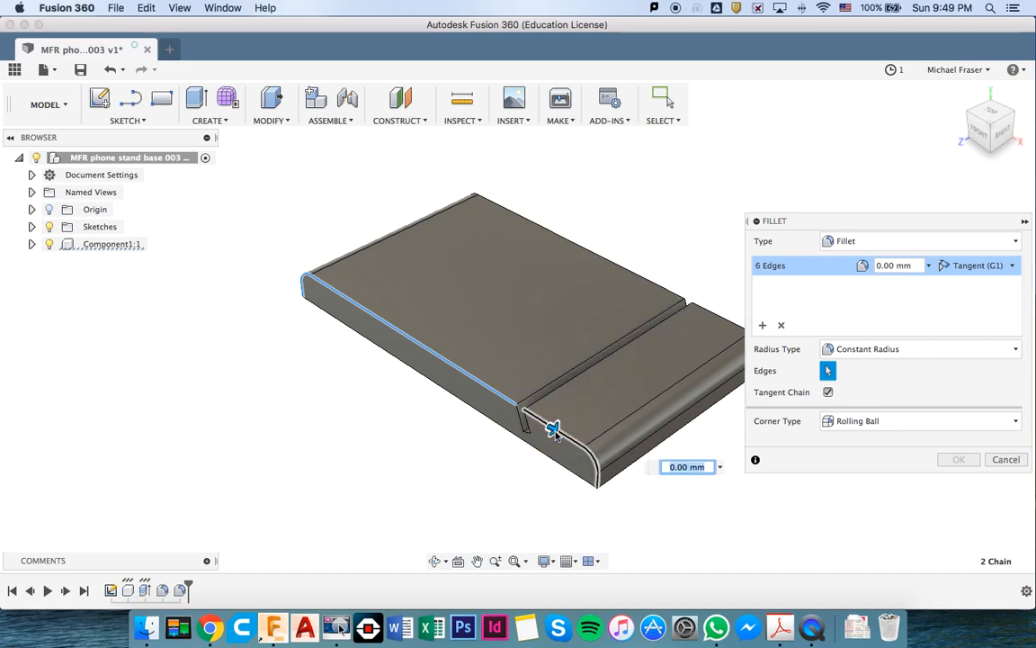
left_click(625, 270)
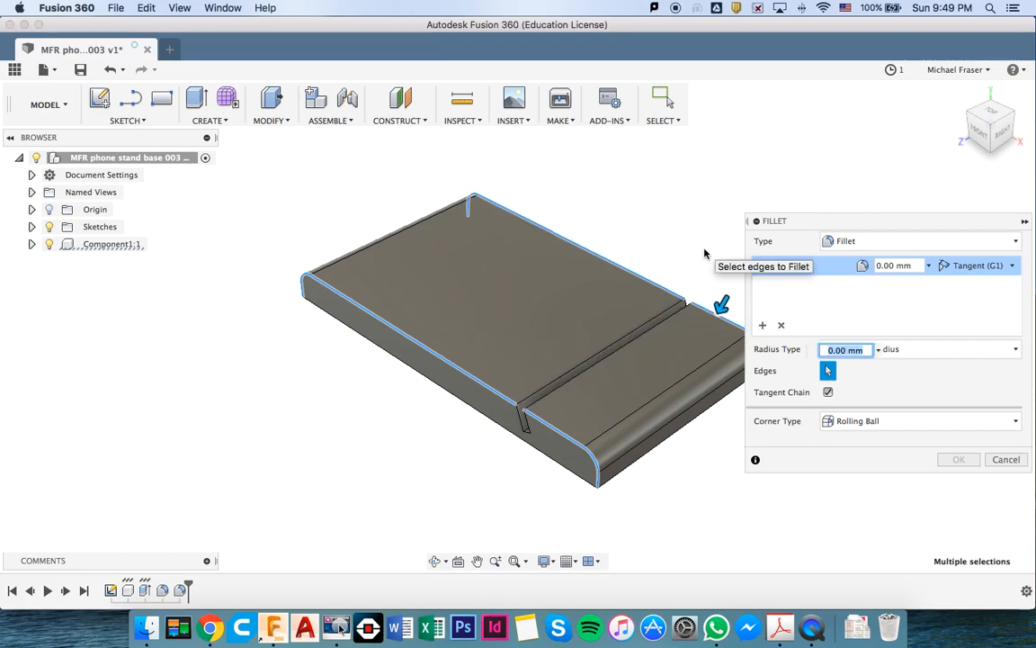
type("1")
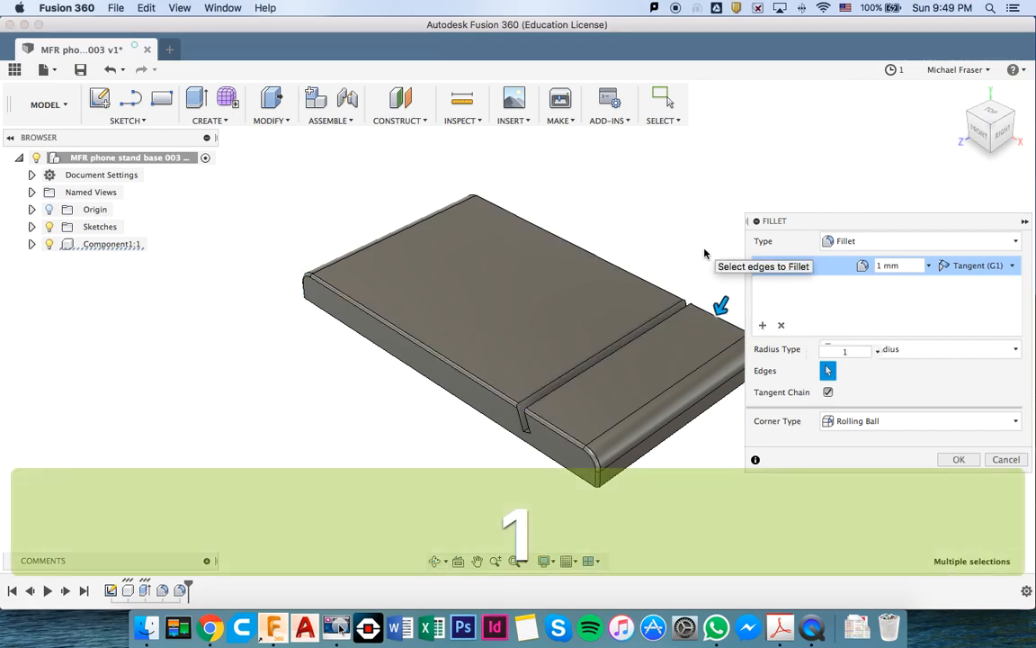
key("BackSpace")
type("2")
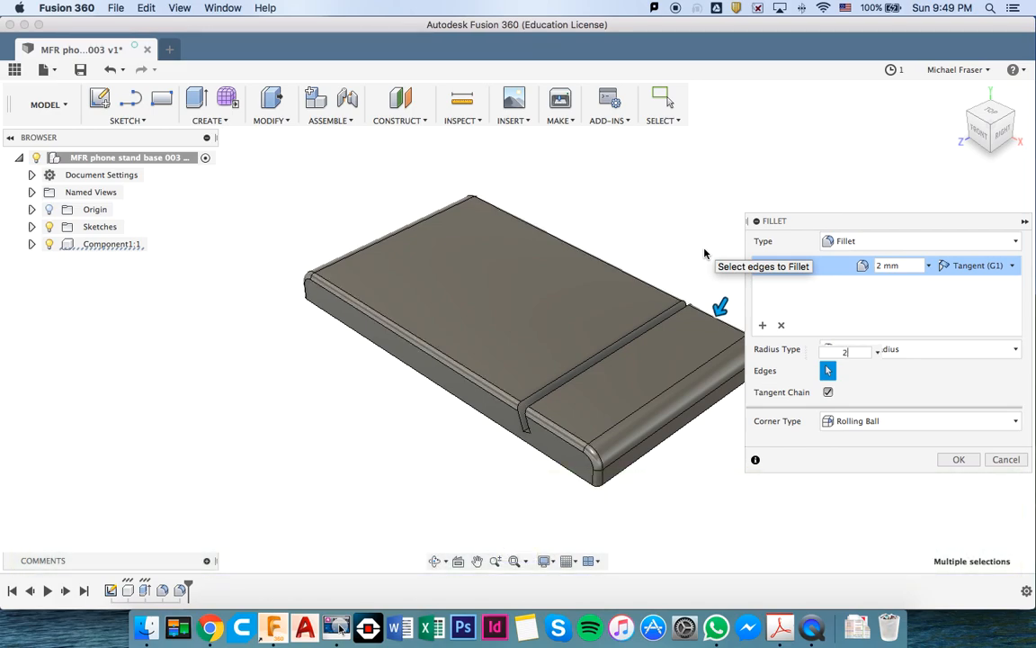
left_click(959, 460)
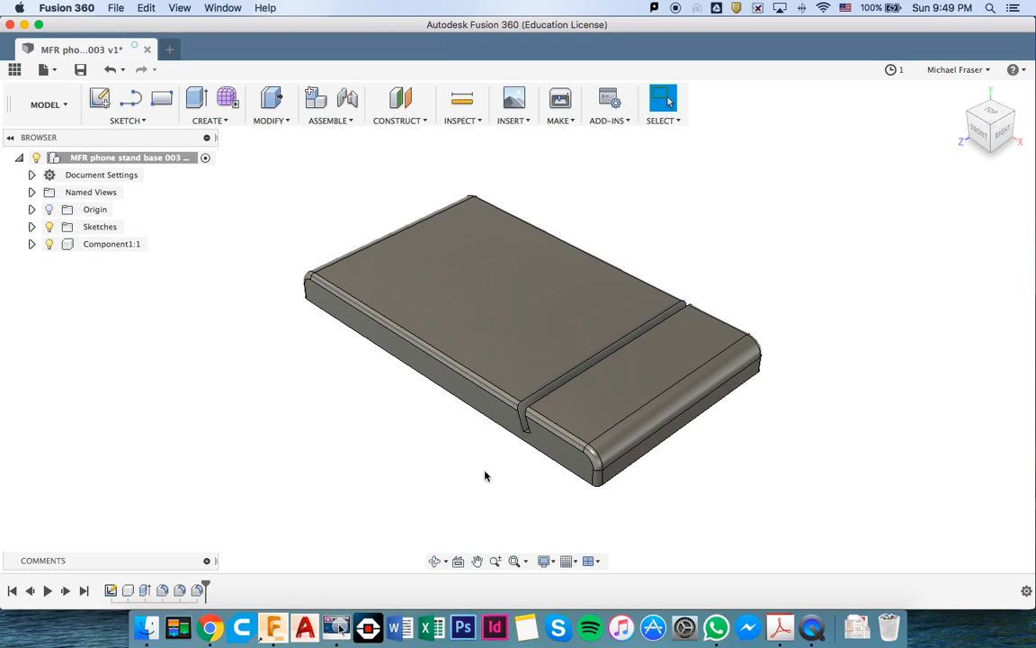
- Save the design with the version description User Saved
key("super+s")
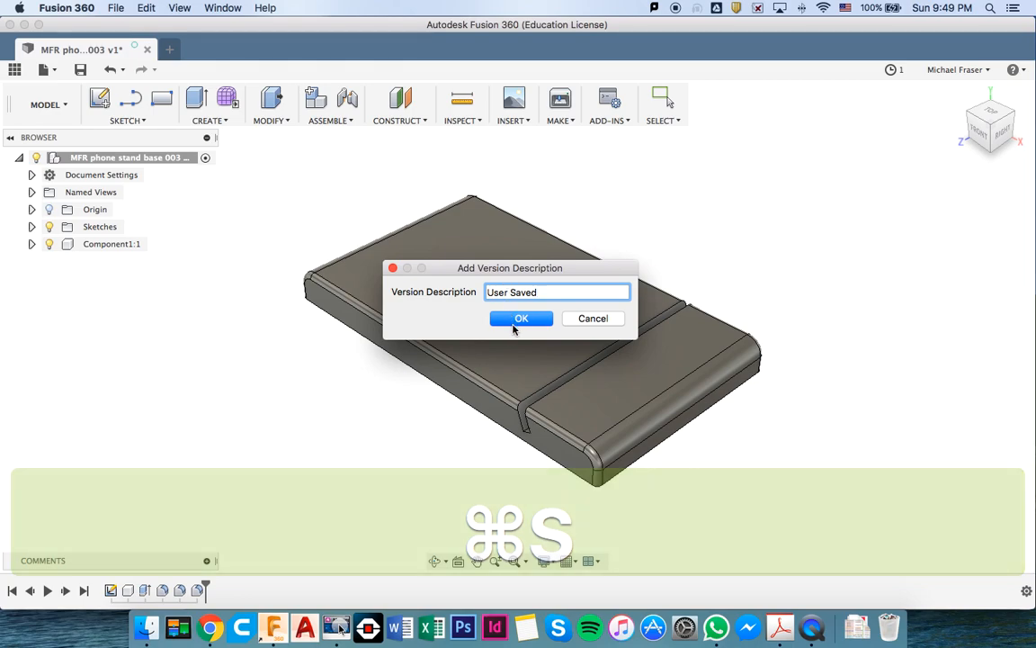
left_click(516, 319)
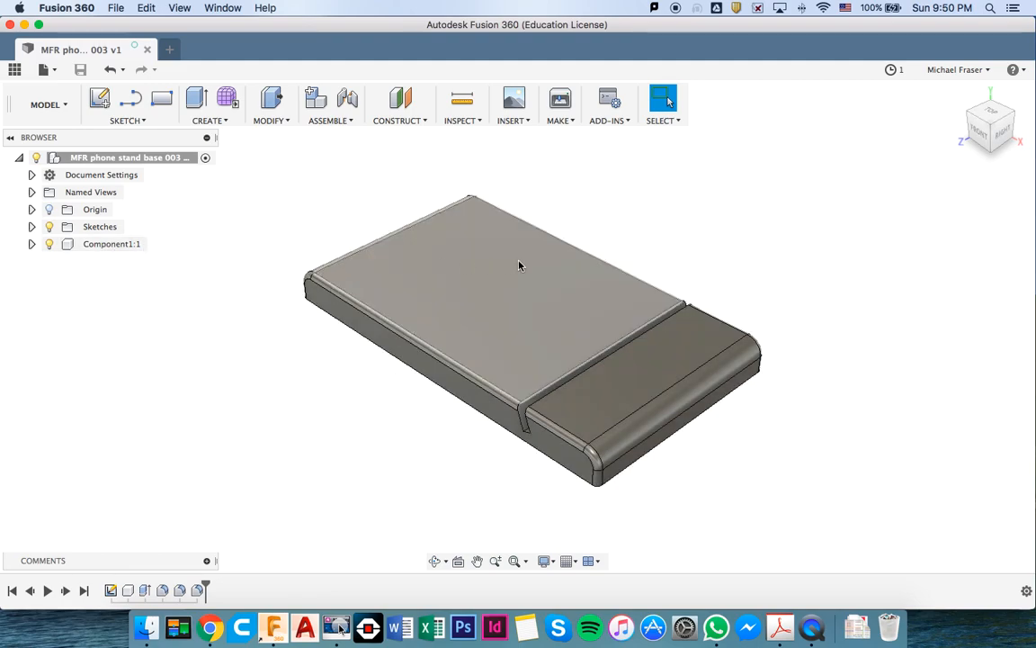
- Open the physical material settings for the base component and expand the Wood category of the Fusion 360 Material Library
right_click(108, 247)
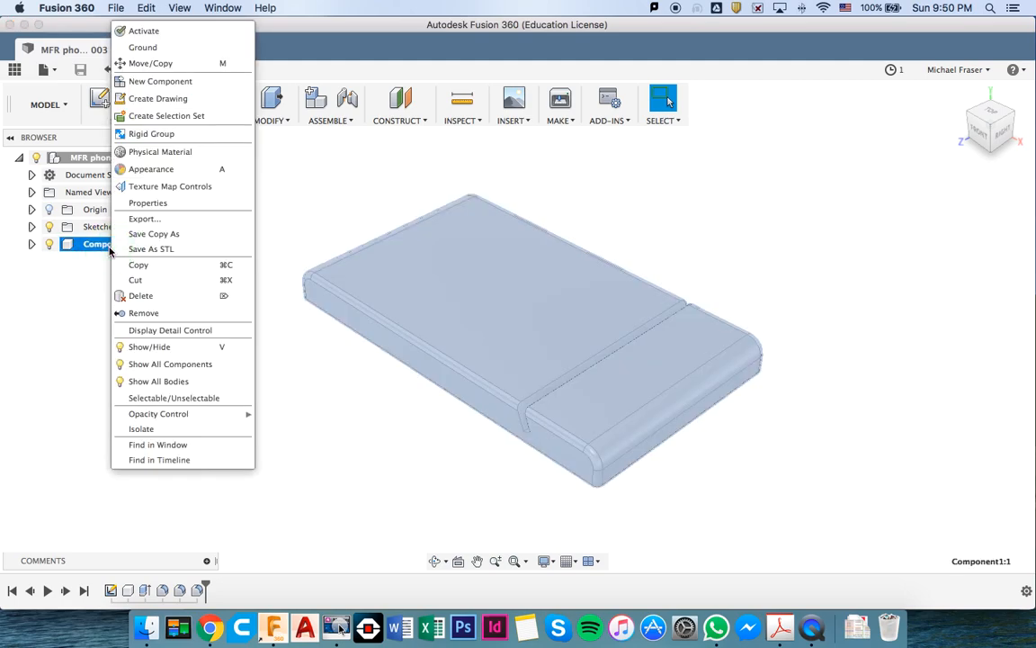
left_click(66, 272)
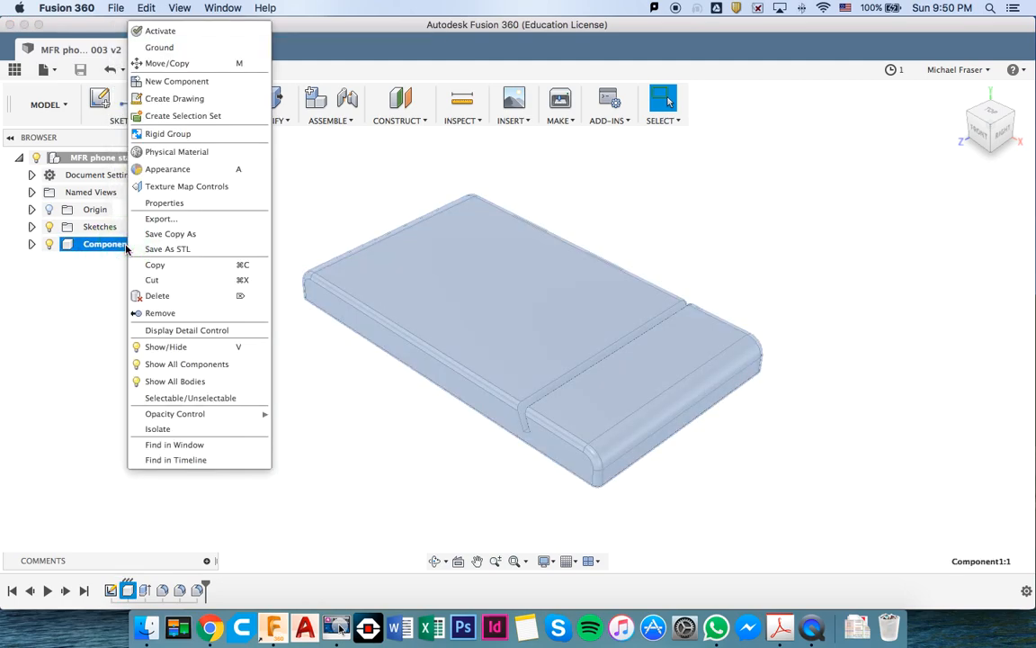
left_click(187, 153)
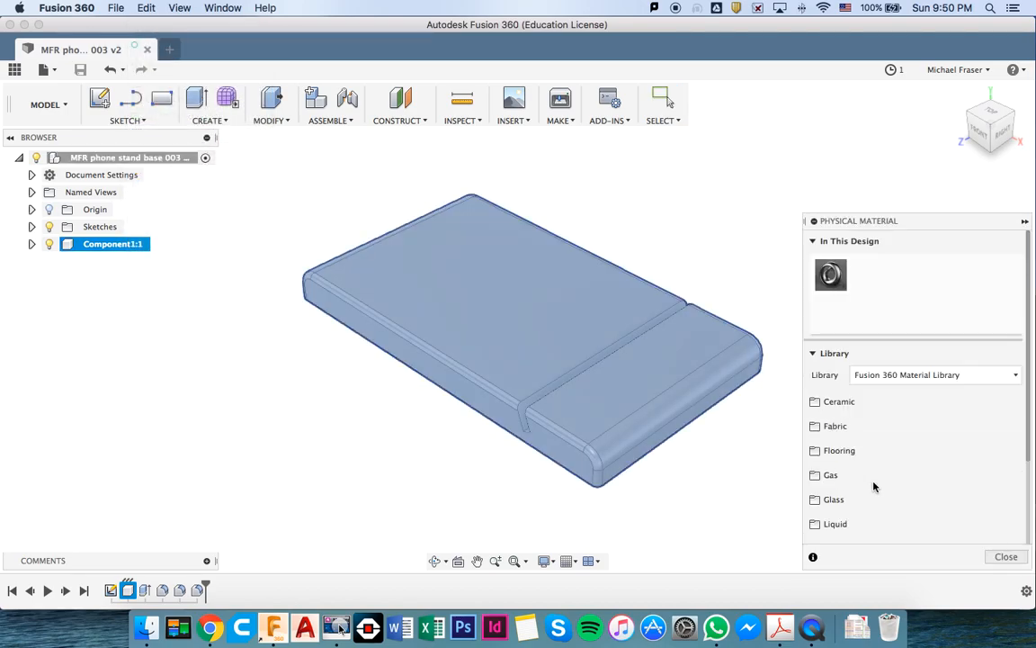
scroll(873, 487, "down", 2)
scroll(872, 487, "down", 2)
left_click(833, 536)
scroll(879, 511, "down", 3)
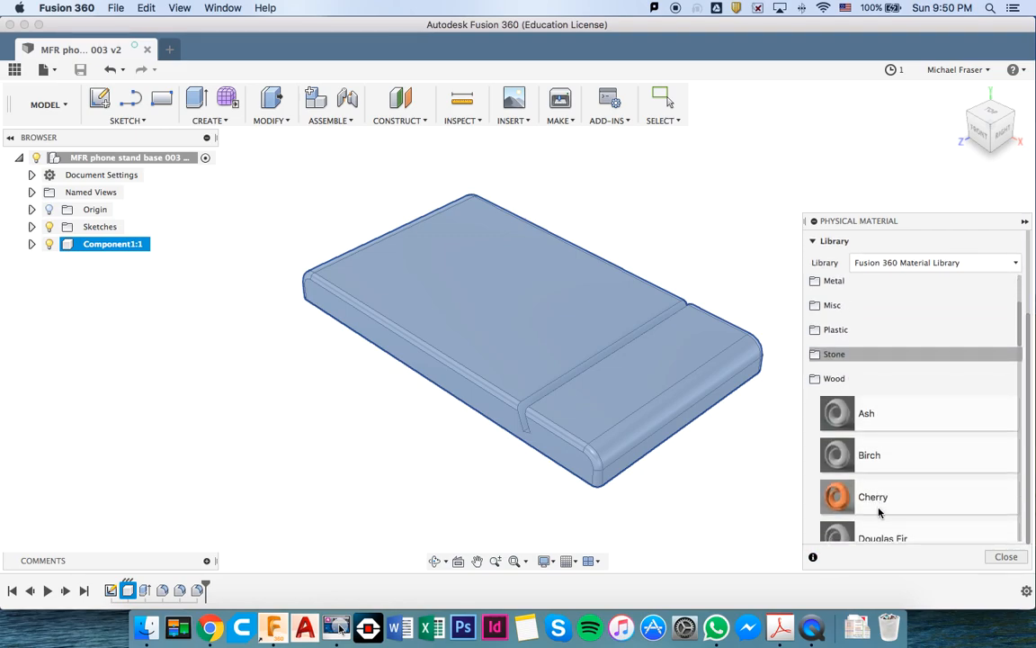
- Assign the Pine physical material to the phone stand base and collapse the material palette
scroll(900, 454, "down", 8)
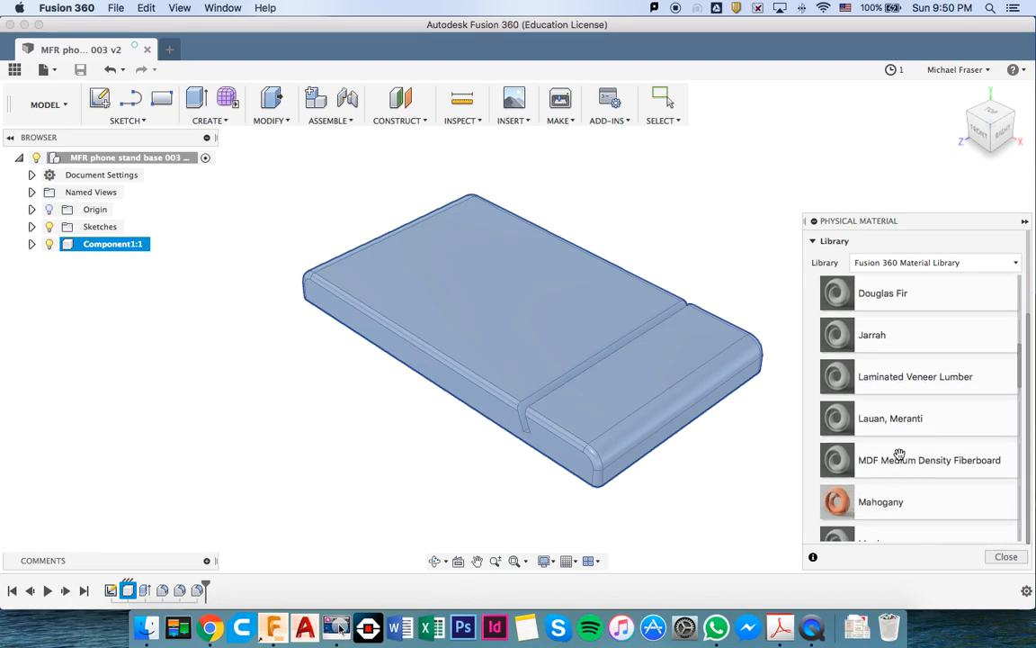
scroll(900, 454, "down", 8)
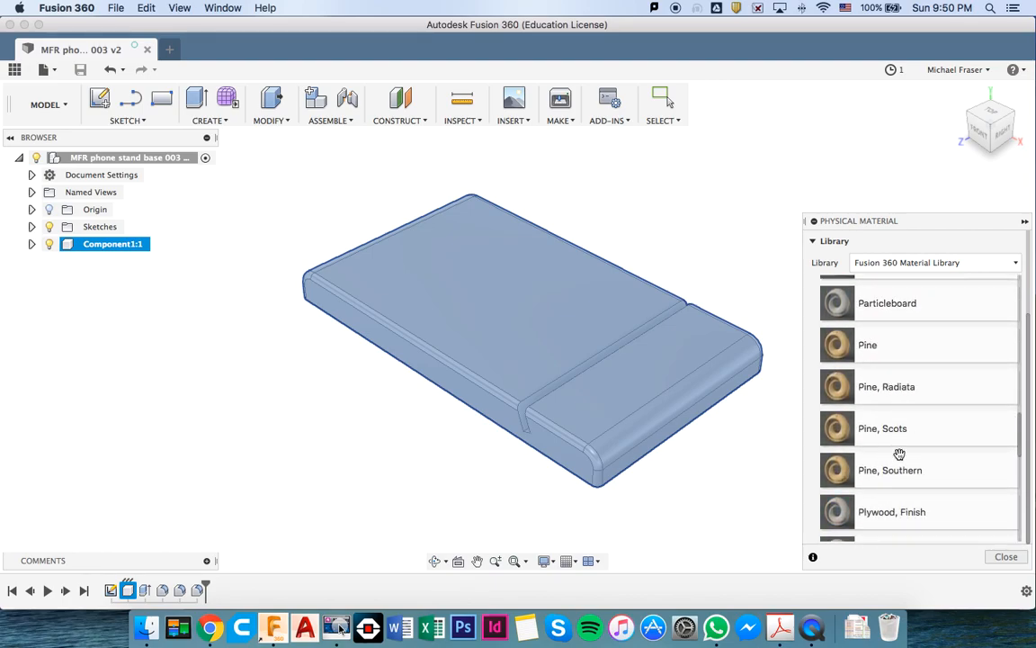
scroll(900, 454, "down", 8)
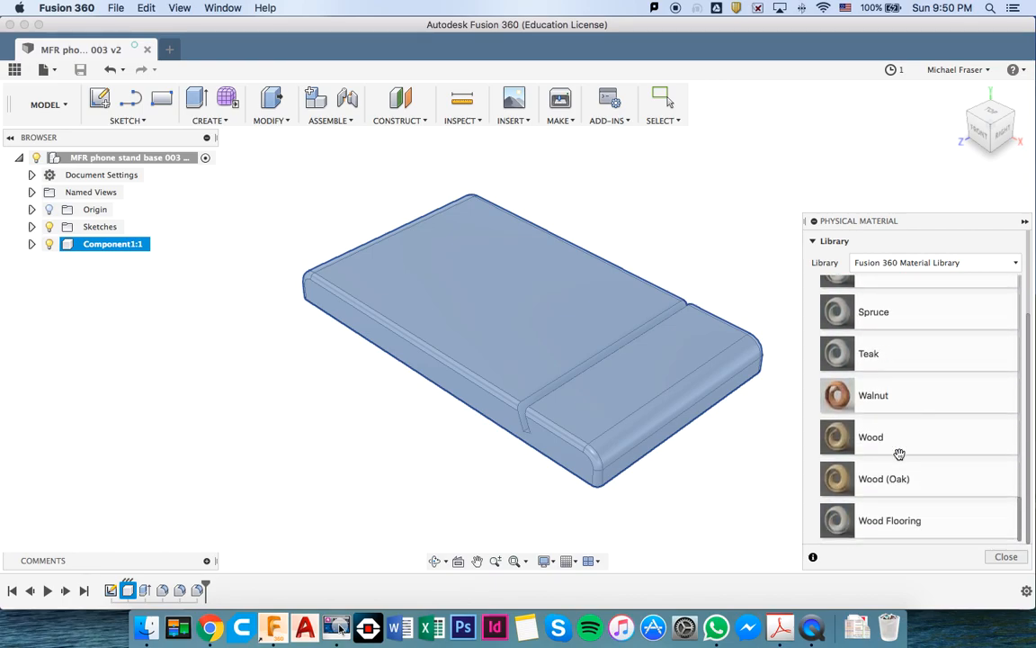
scroll(899, 454, "up", 15)
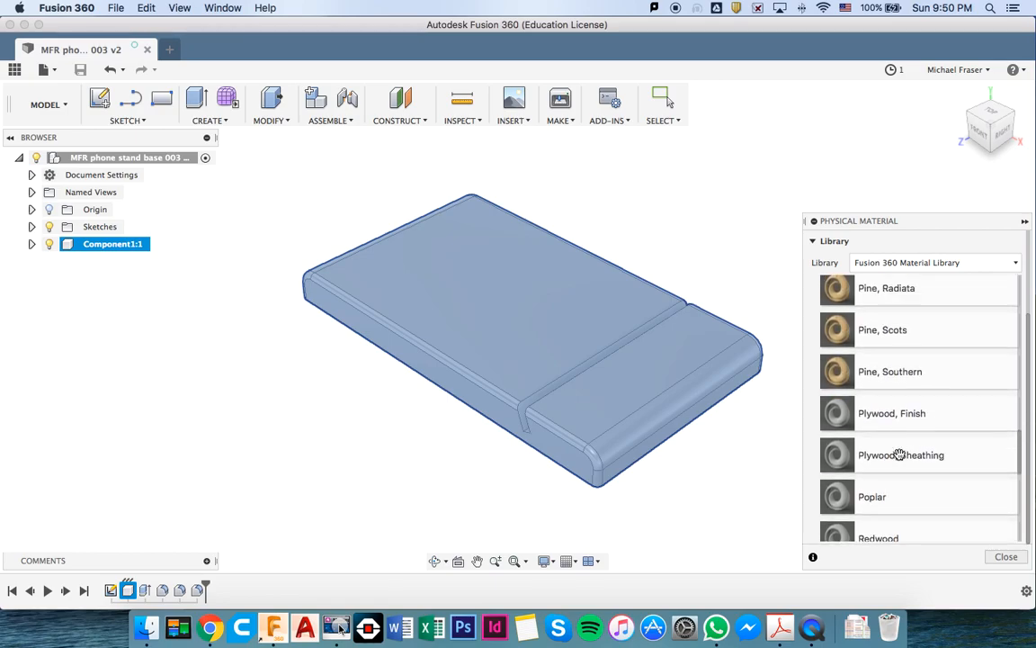
scroll(899, 455, "up", 5)
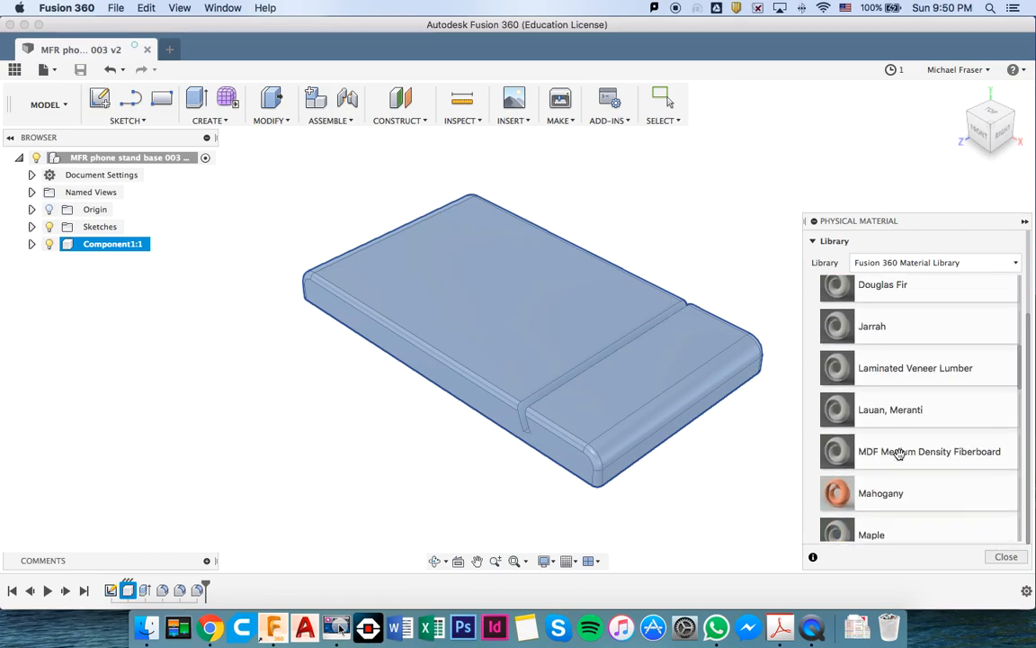
scroll(900, 455, "down", 12)
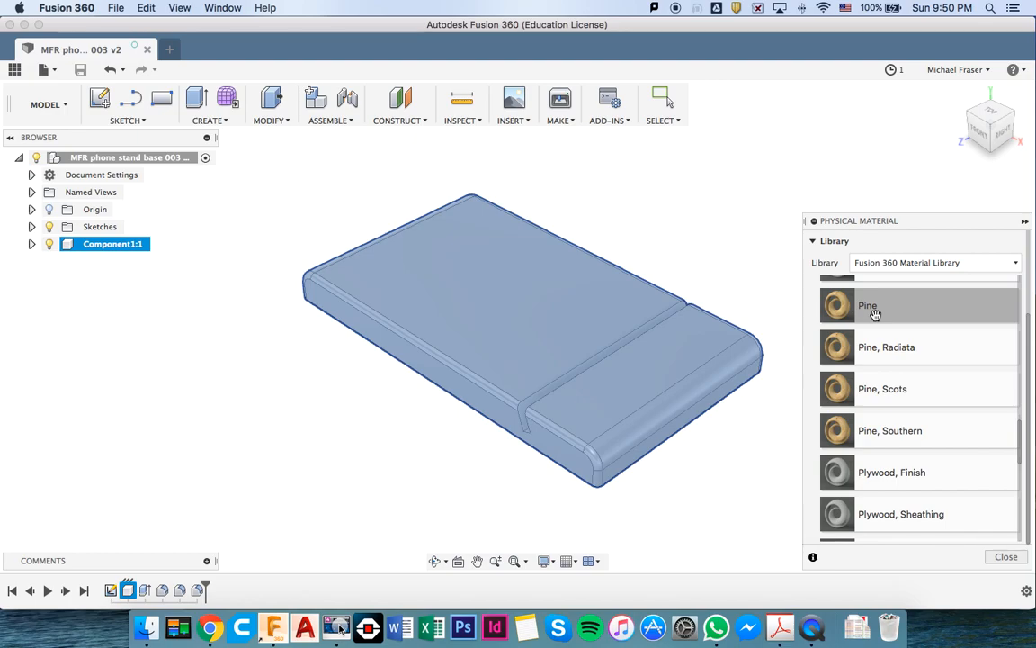
left_click_drag(875, 312, 601, 386)
scroll(601, 386, "down", 3)
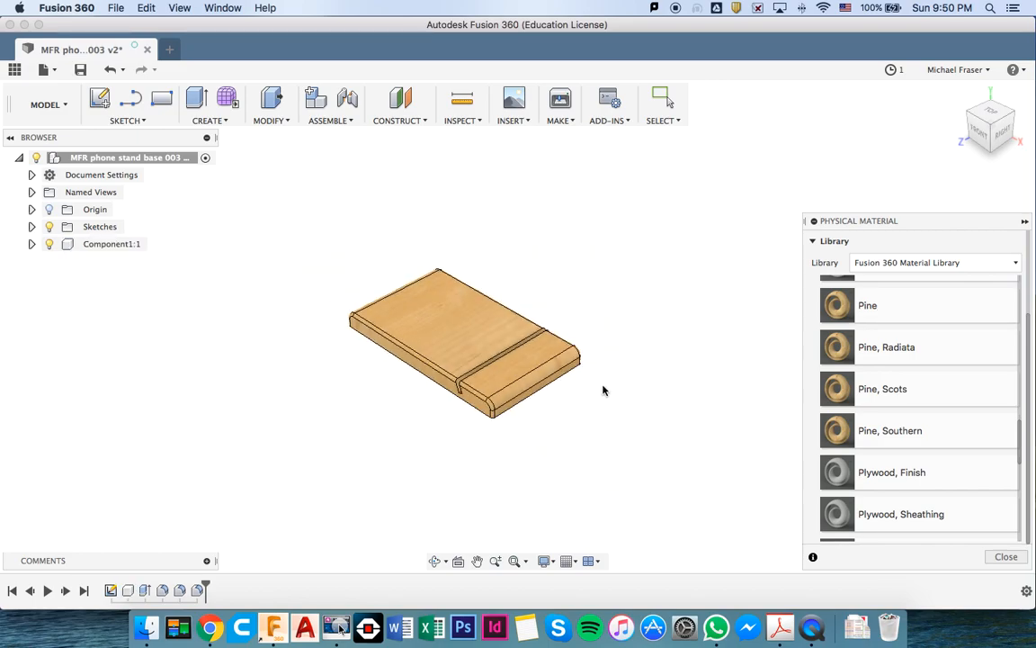
scroll(509, 387, "up", 5)
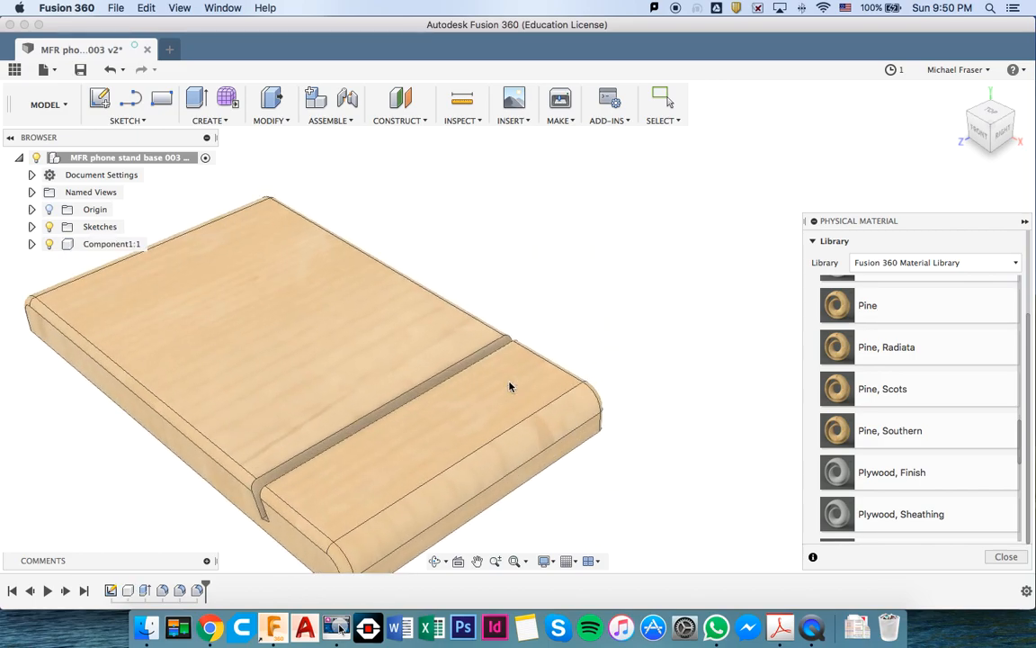
left_click(1025, 223)
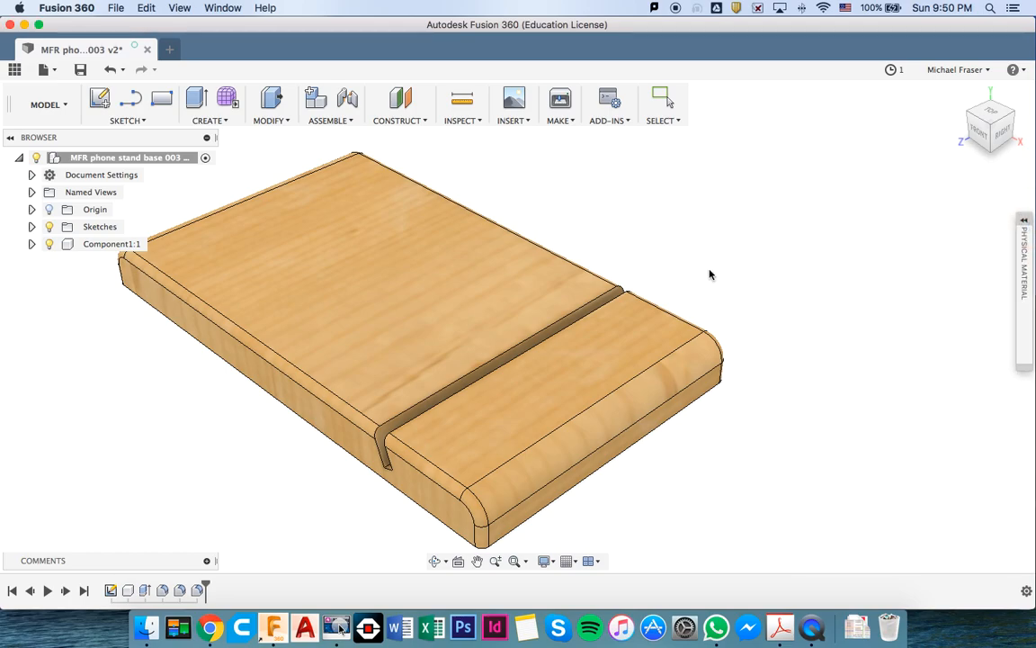
- Save the pine base design as a new version with the description User Saved
key("super+s")
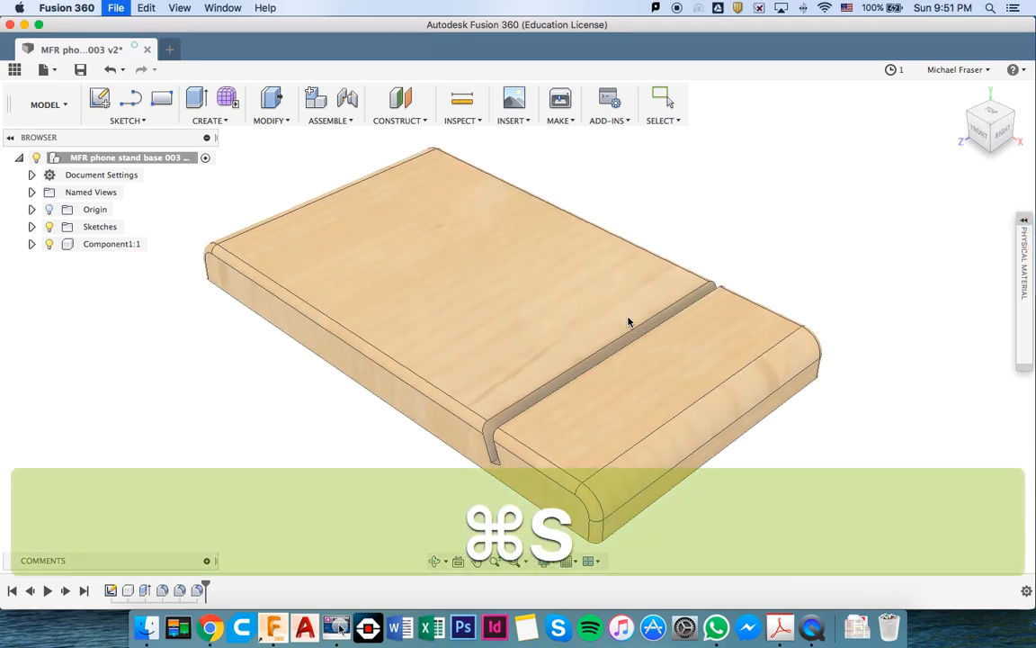
left_click(523, 319)
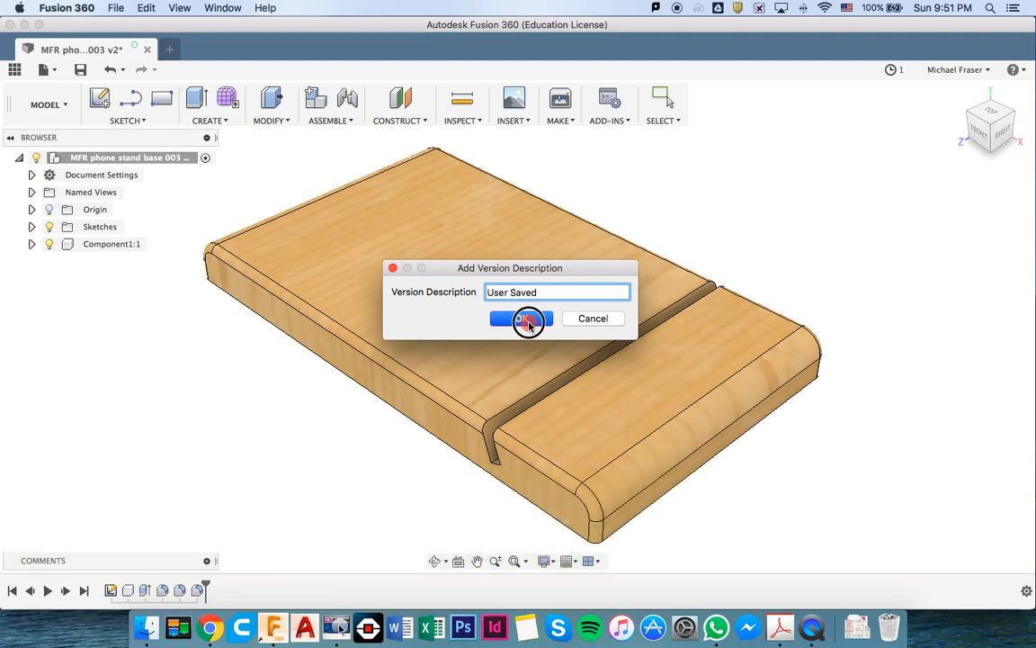